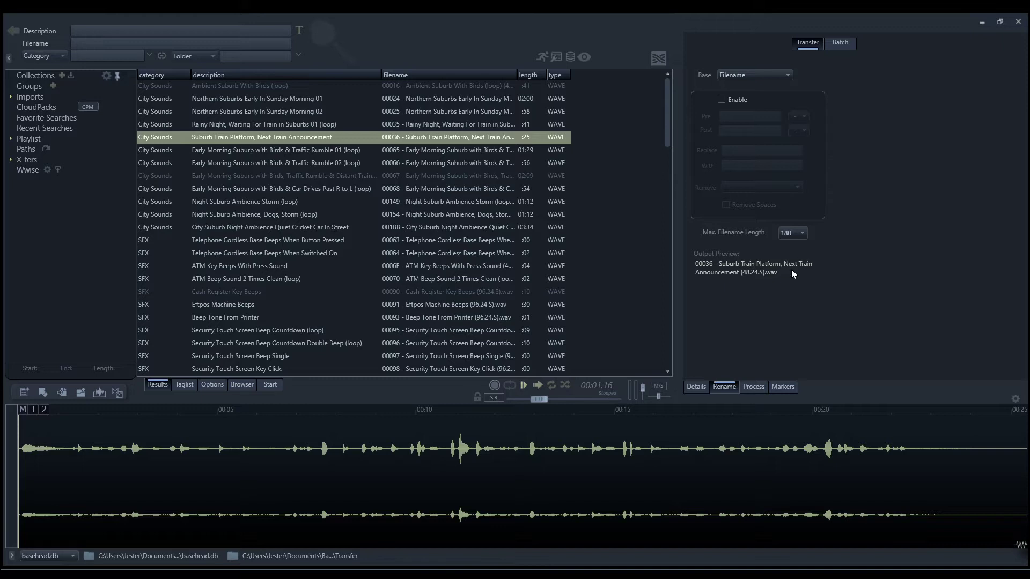
Try Description as the naming base, then switch the base back to Filename
click(771, 73)
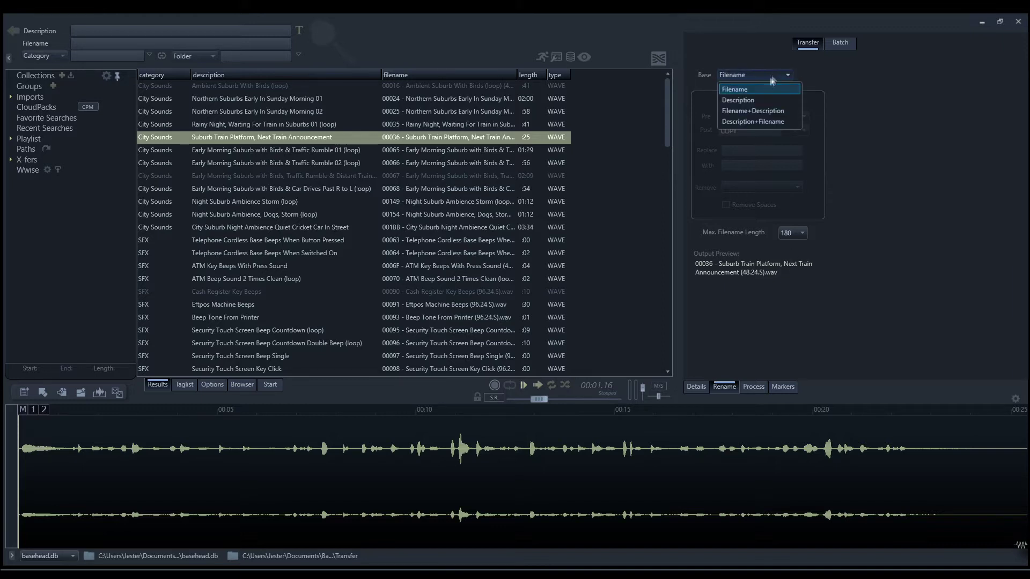
click(759, 99)
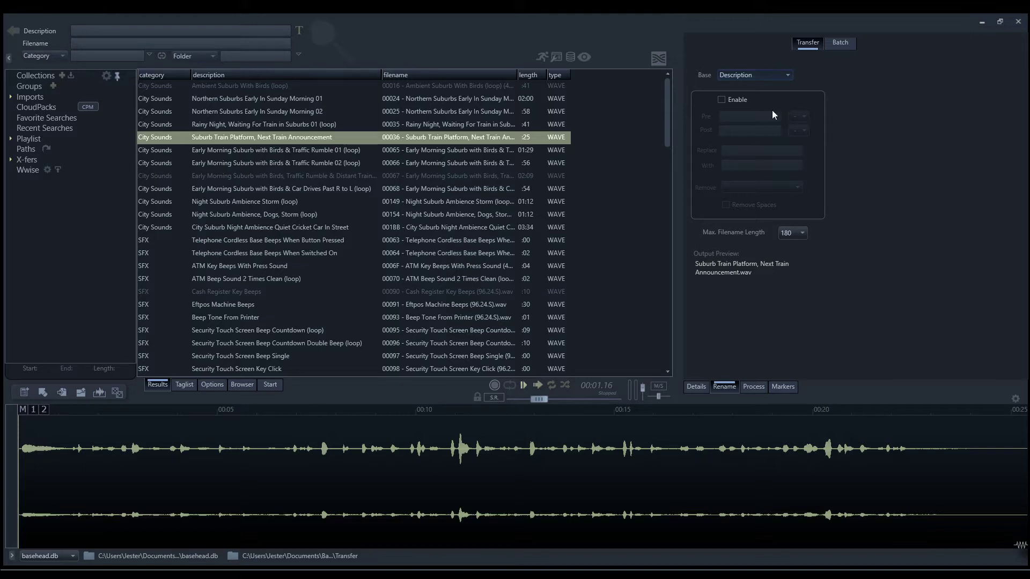
click(768, 75)
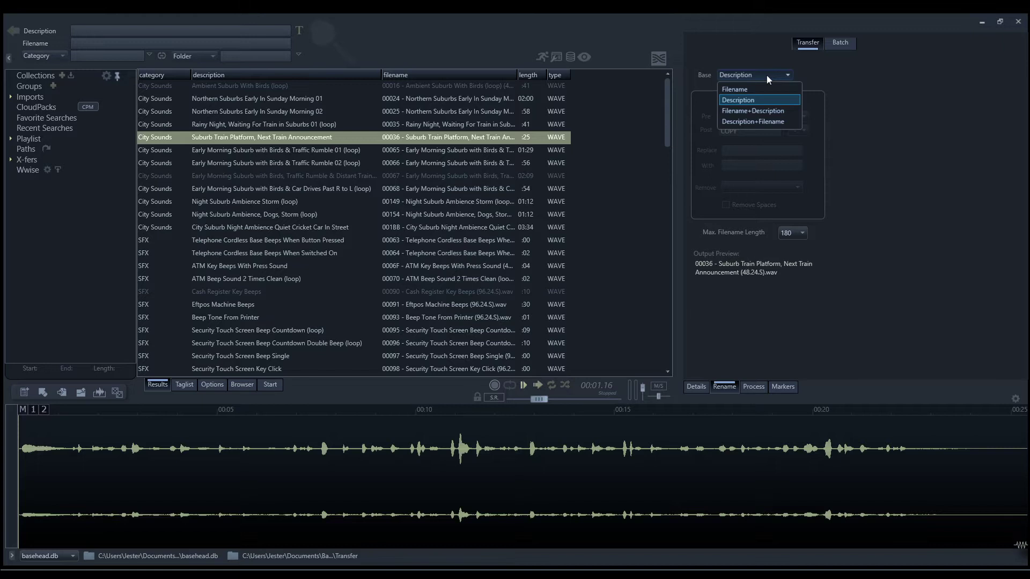
click(760, 89)
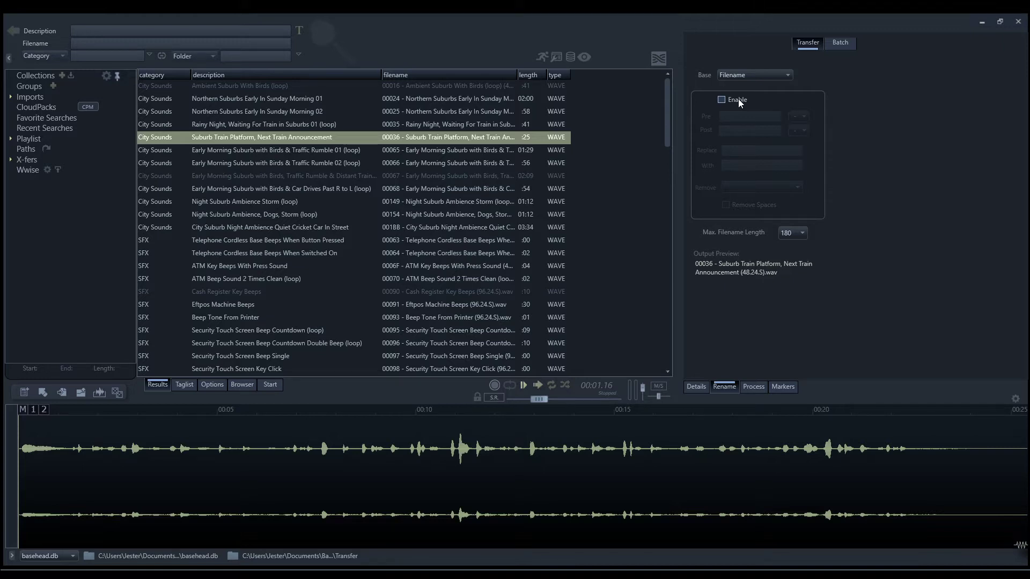
Enable the rename modifiers and enter COPY as the Post suffix, leaving Replace/With empty
click(738, 100)
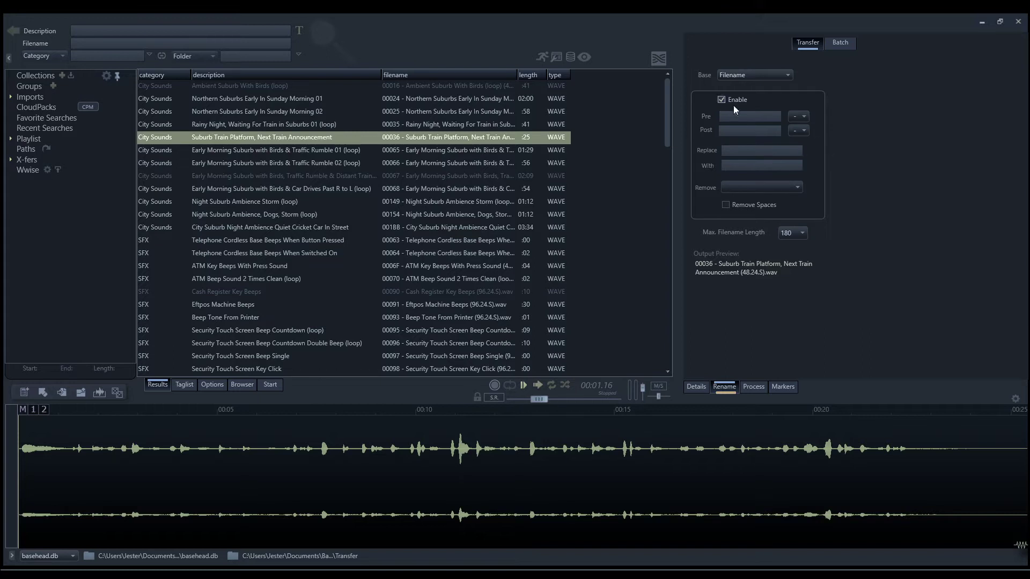
click(743, 116)
click(753, 131)
text(COPY)
click(799, 152)
click(734, 166)
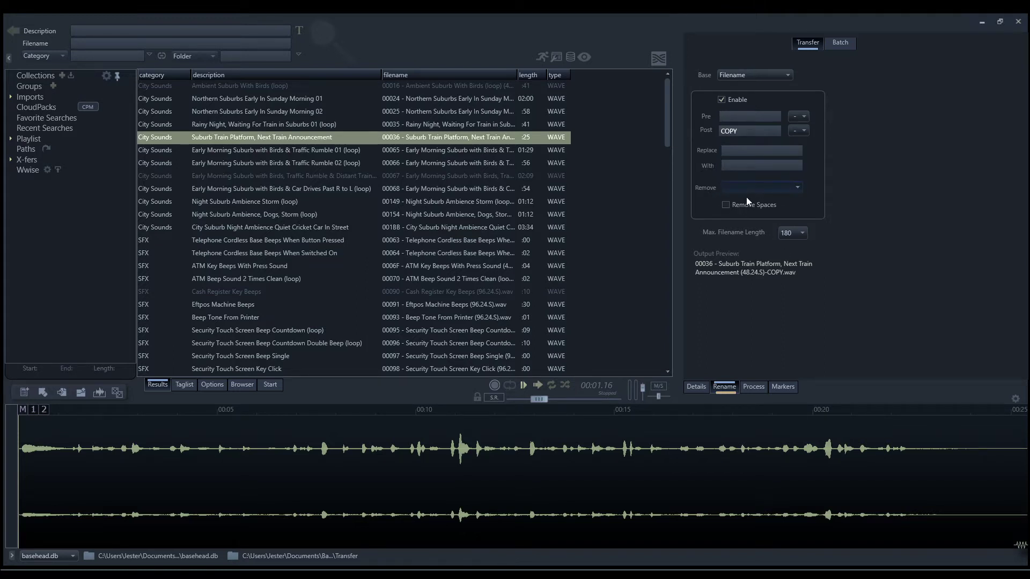
Cycle the Remove option to Numbers Only and tick Remove Spaces
click(750, 230)
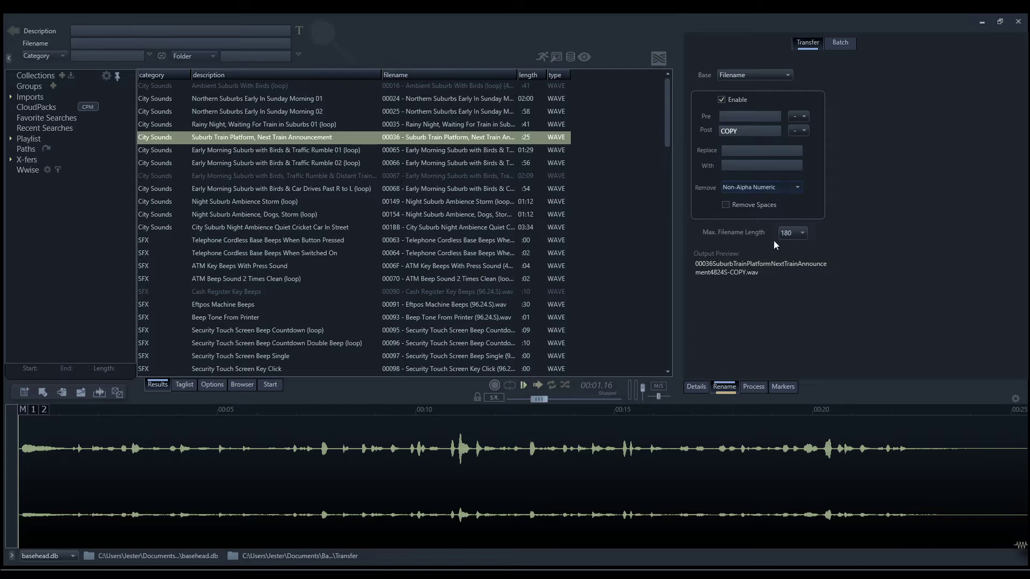
key(Down)
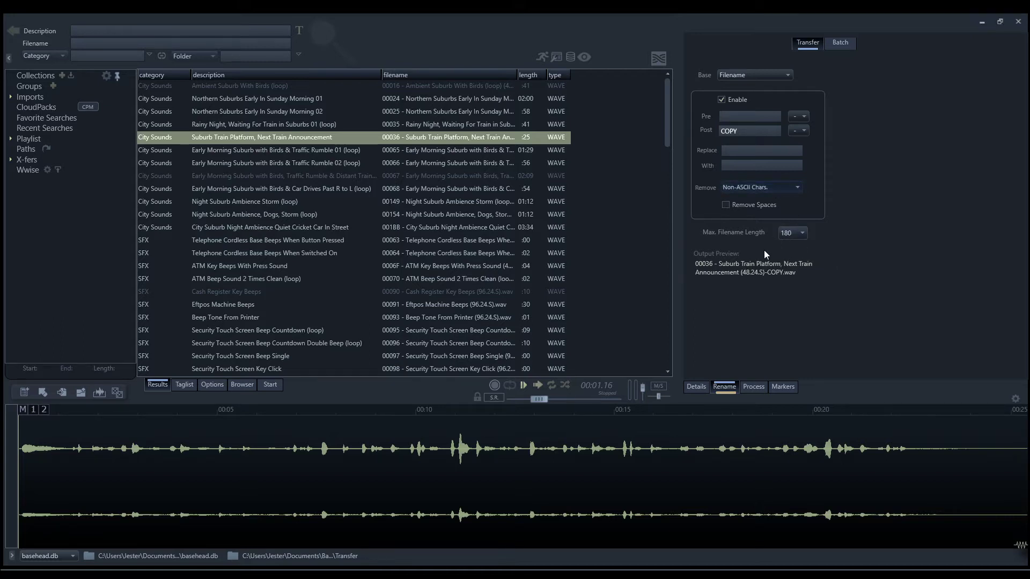
key(Down)
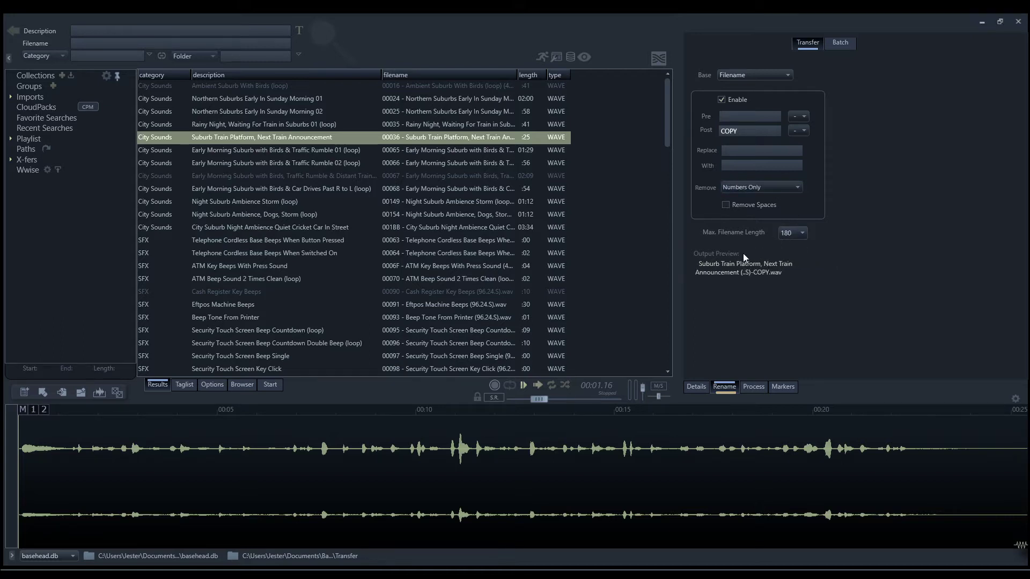
click(744, 205)
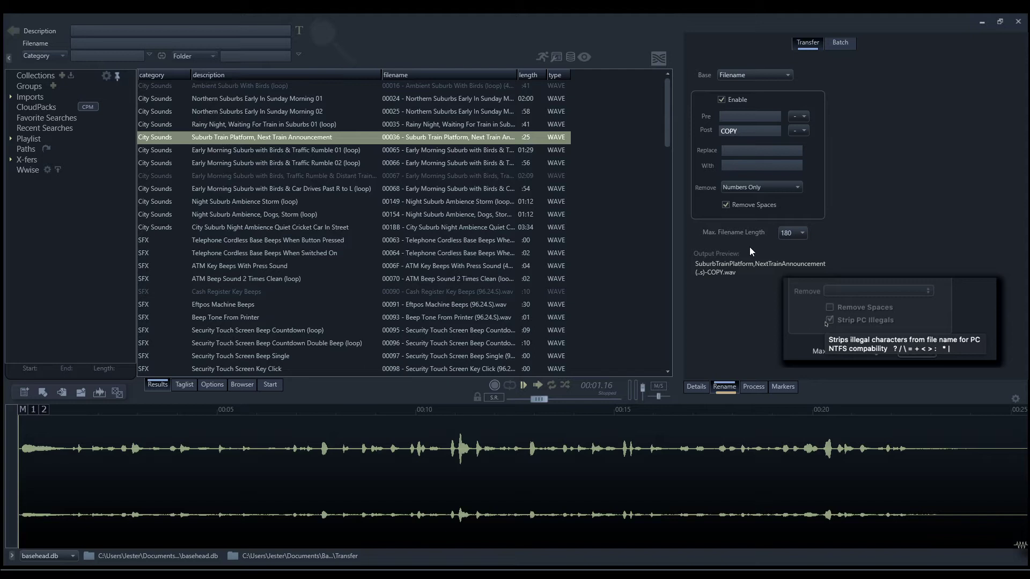
Untick Remove Spaces and lower Max. Filename Length from 180 to 64, then 31
click(726, 205)
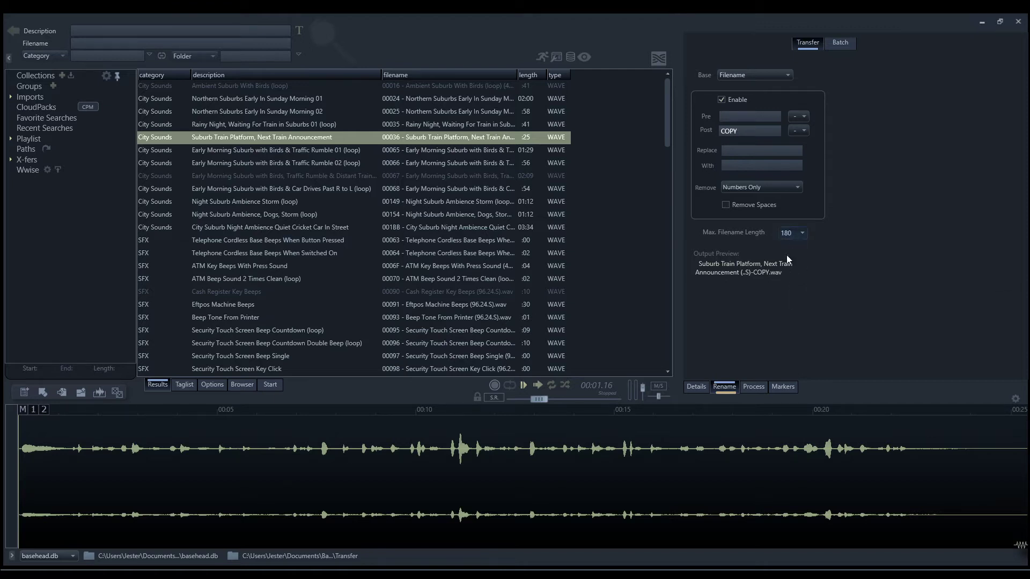
key(Up)
key(Up)
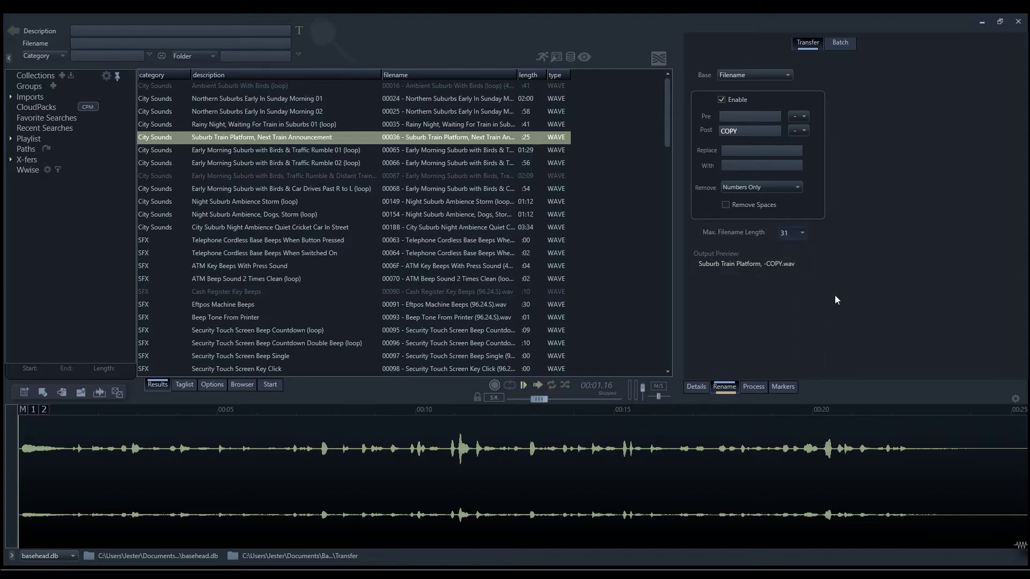
key(Up)
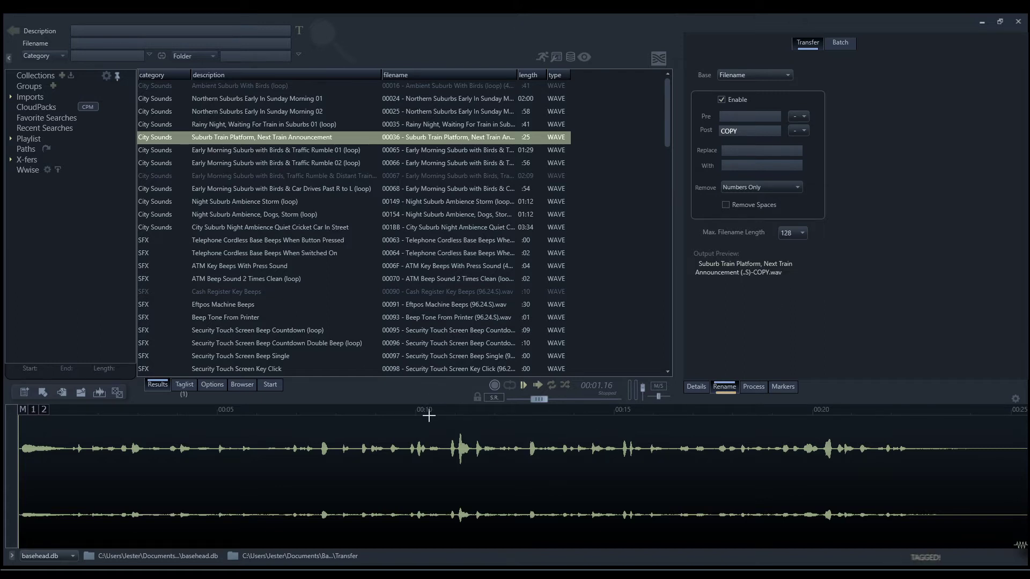
Show the Taglist of tagged files
click(182, 384)
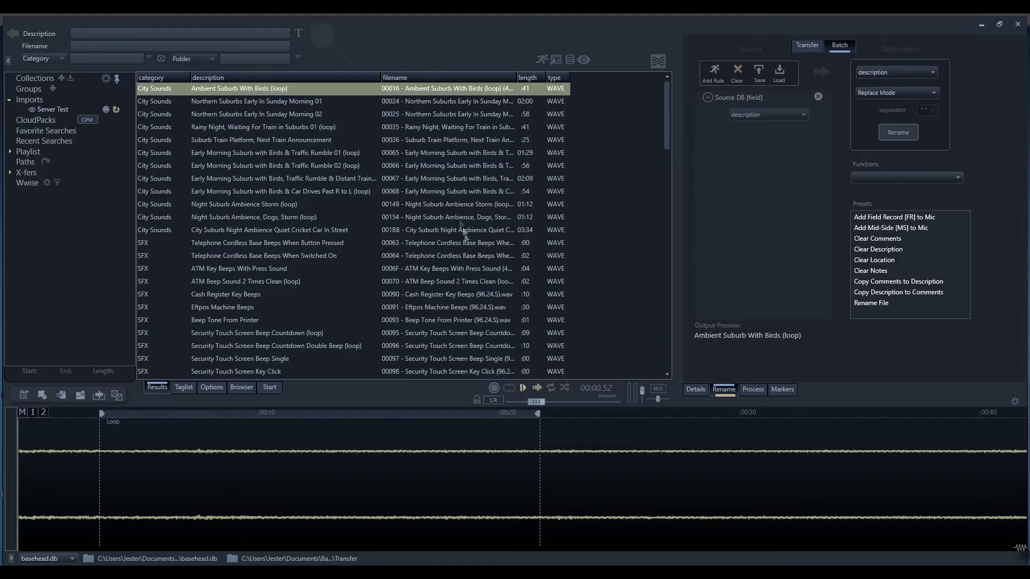
Select 16 files, then single out the Early Morning Suburb Traffic Rumble 02 file for preview
shift+click(486, 284)
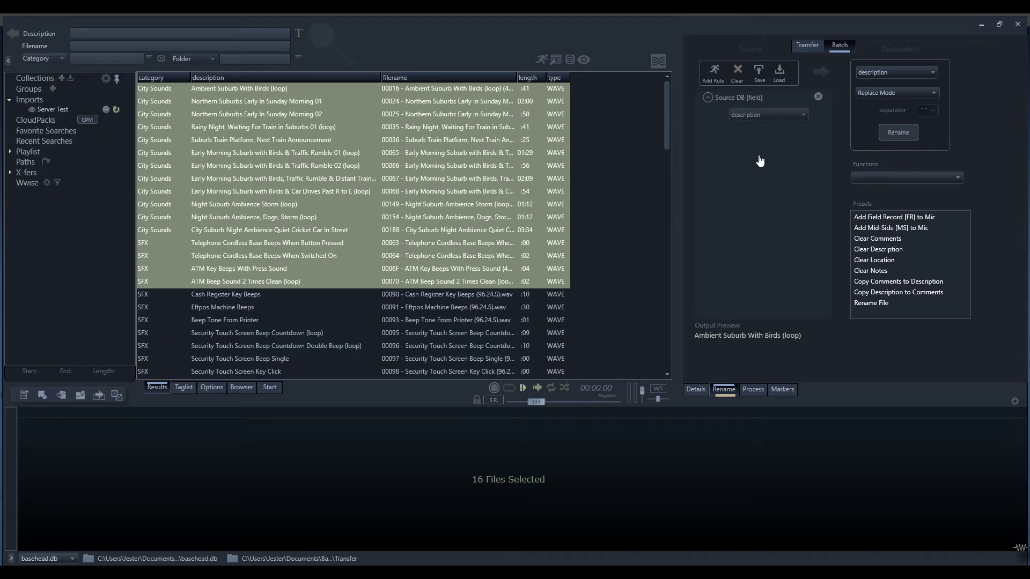
click(434, 127)
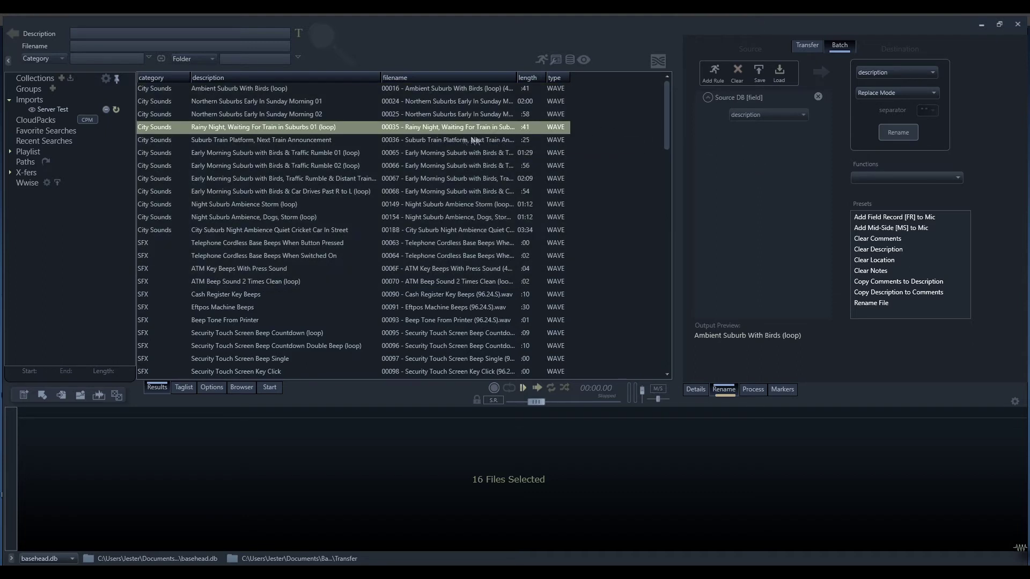
click(417, 166)
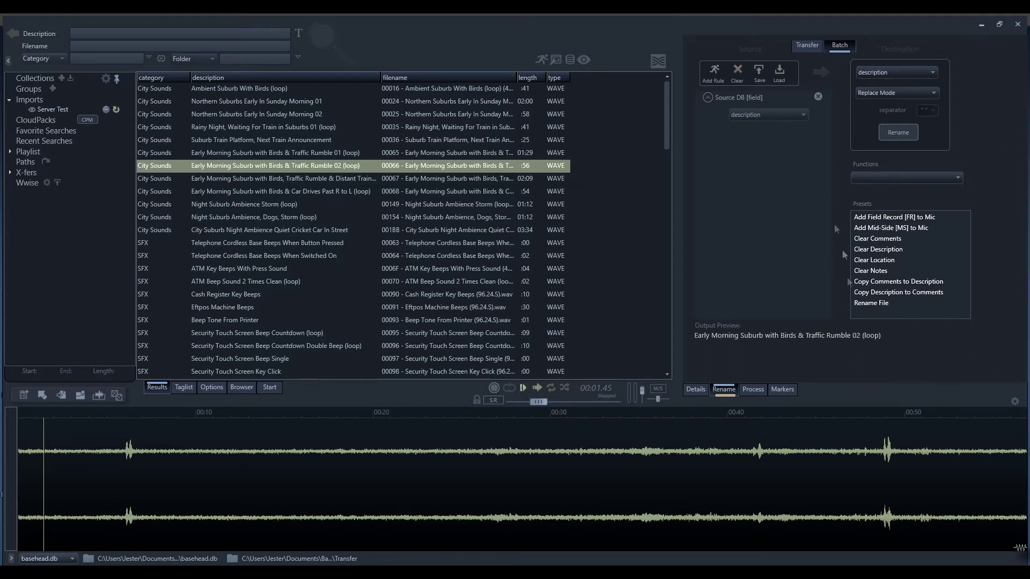
Glance at the Functions list without choosing, then delete the Source DB description rule
click(913, 178)
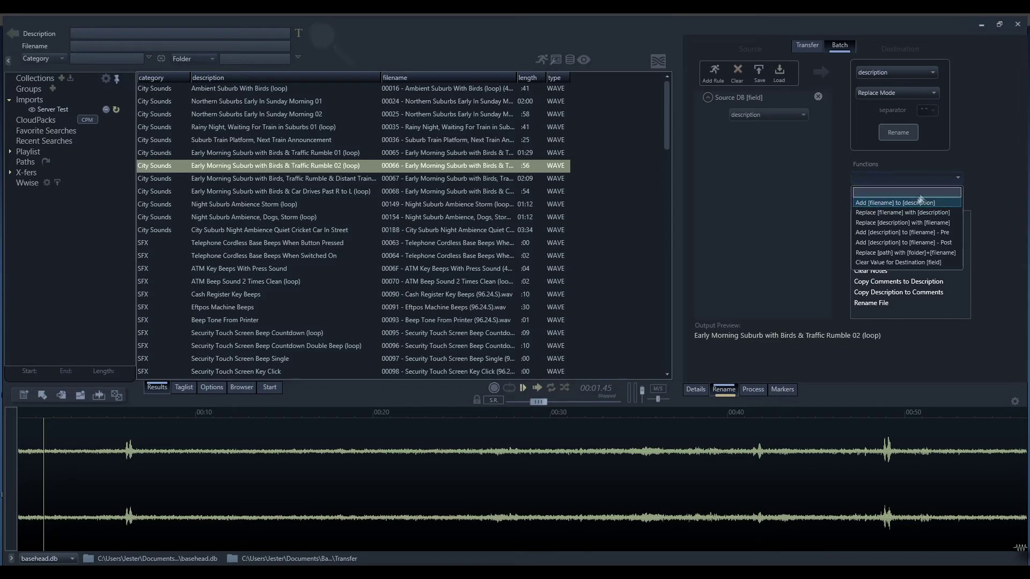
click(990, 181)
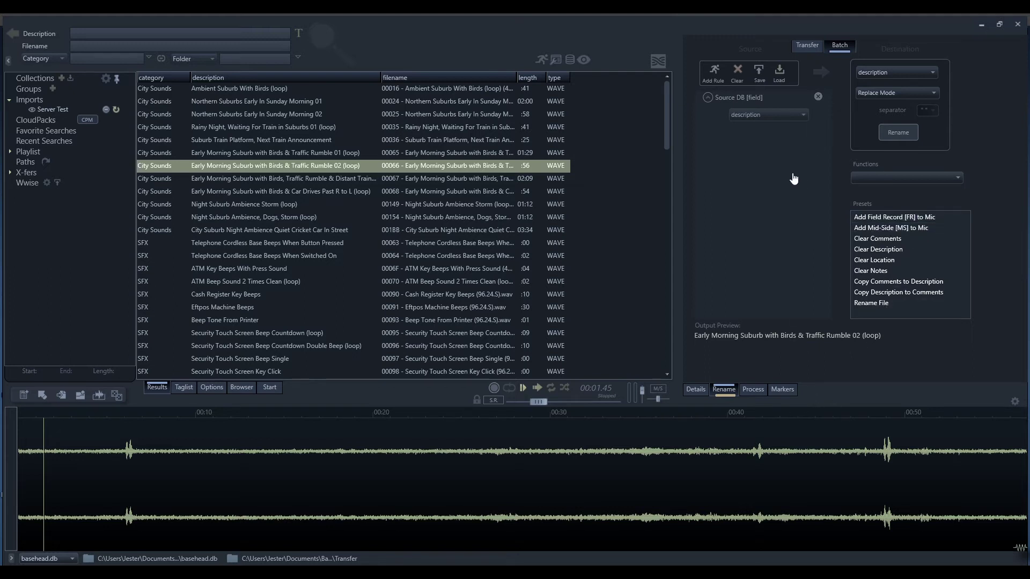
click(817, 96)
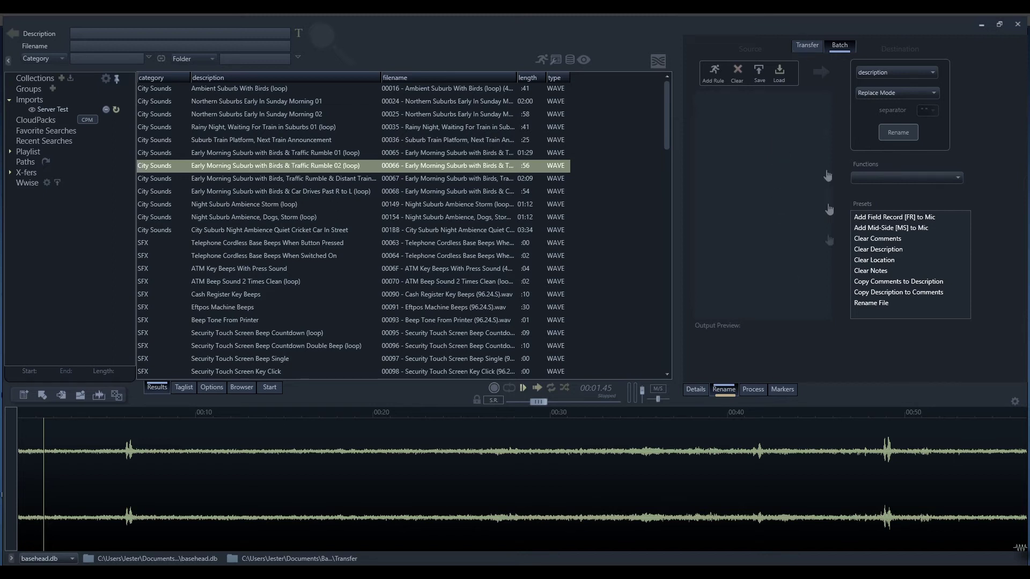
Peek at the Add Rule types, then Load a preset from the Batch Renaming folder
click(713, 71)
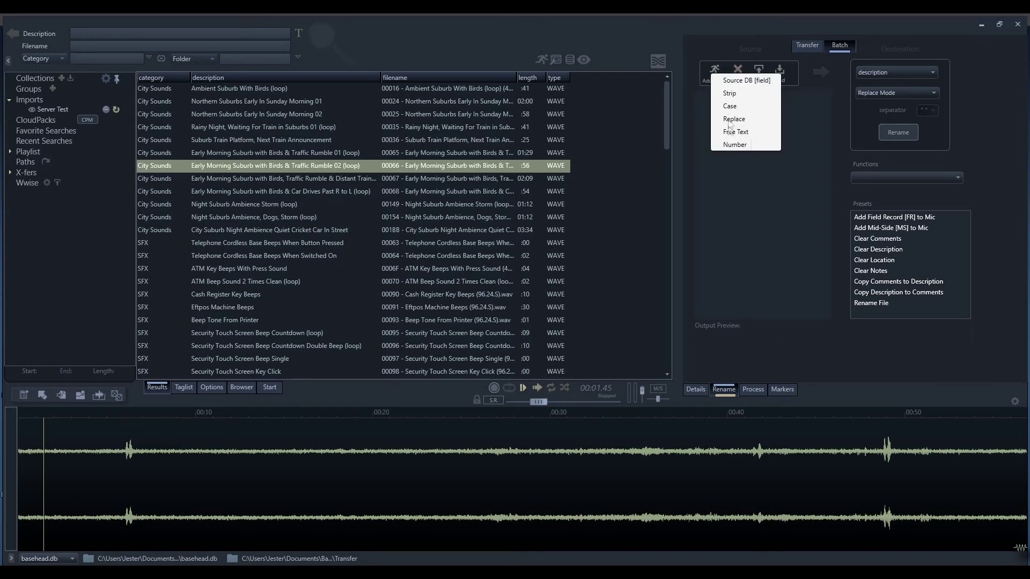
click(752, 175)
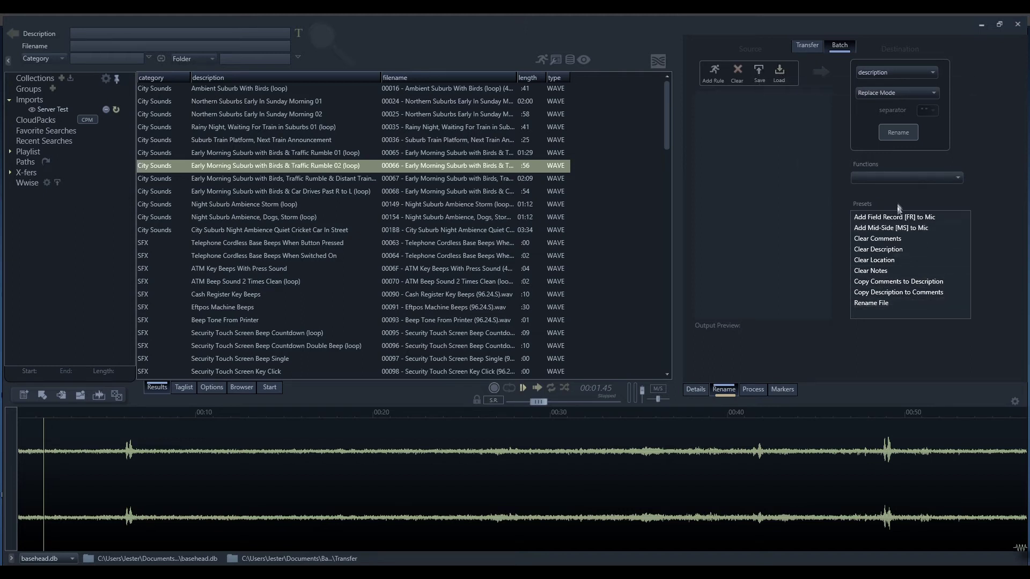
click(779, 73)
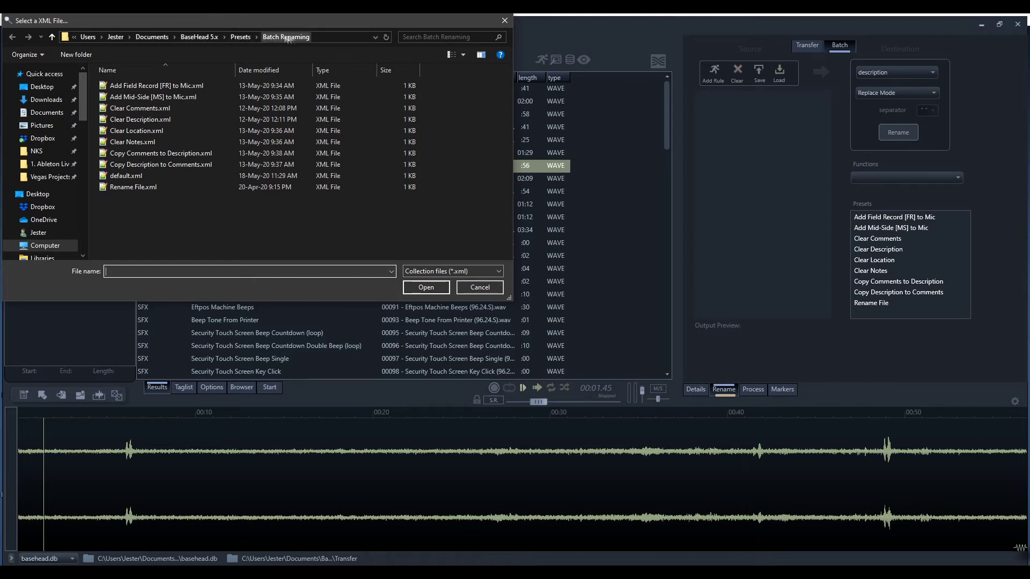
Add a Source DB field rule, keeping its field on description
click(714, 71)
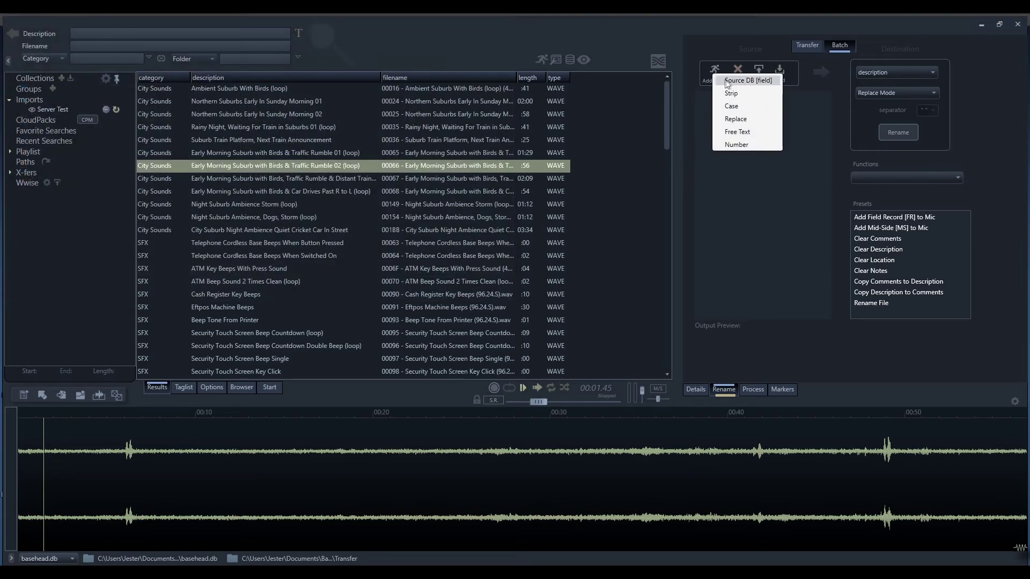
click(749, 81)
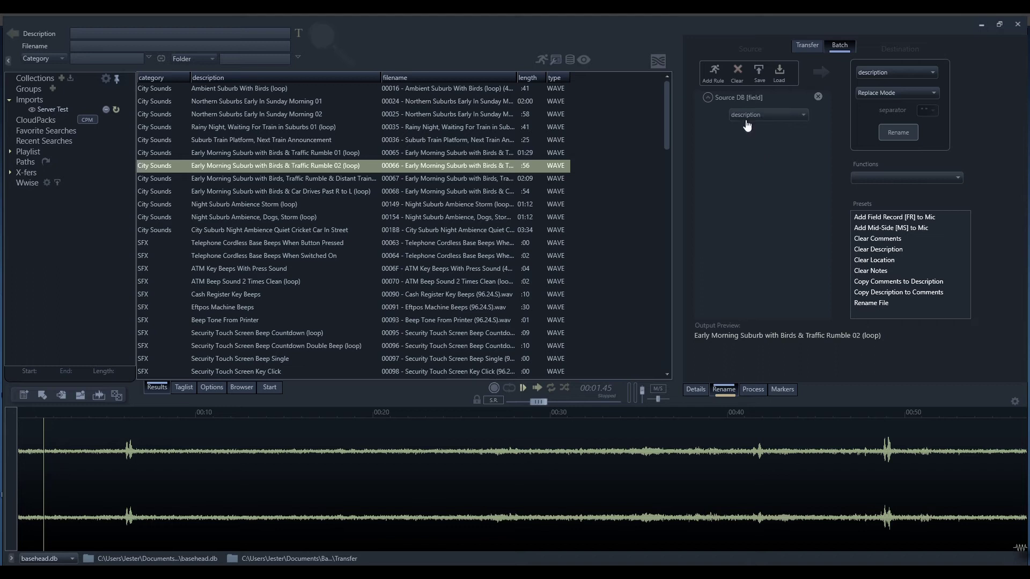
click(747, 115)
click(755, 133)
Change the rule's source field to keywords, then to subcategory
click(771, 116)
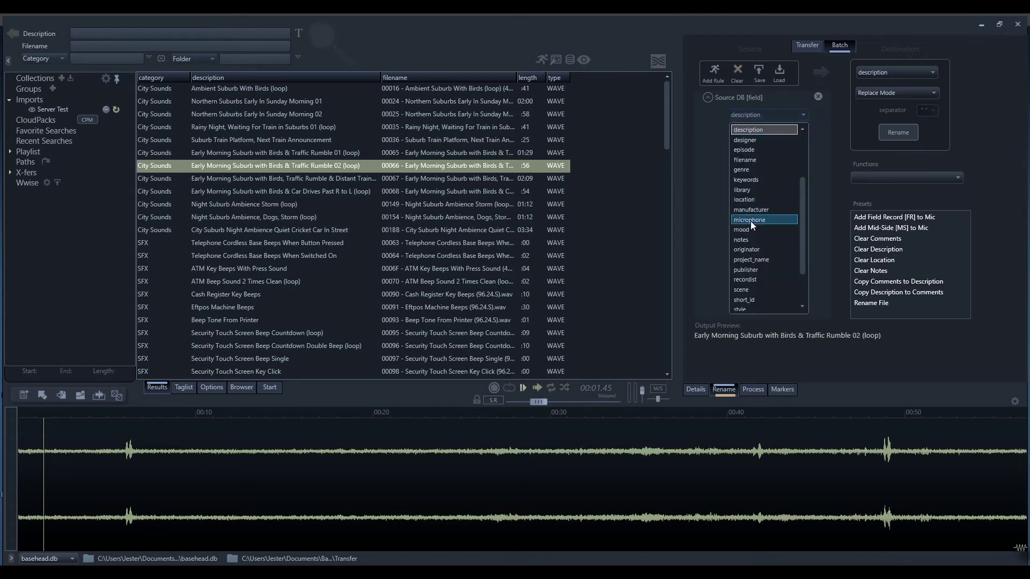
scroll(751, 221, down, 2)
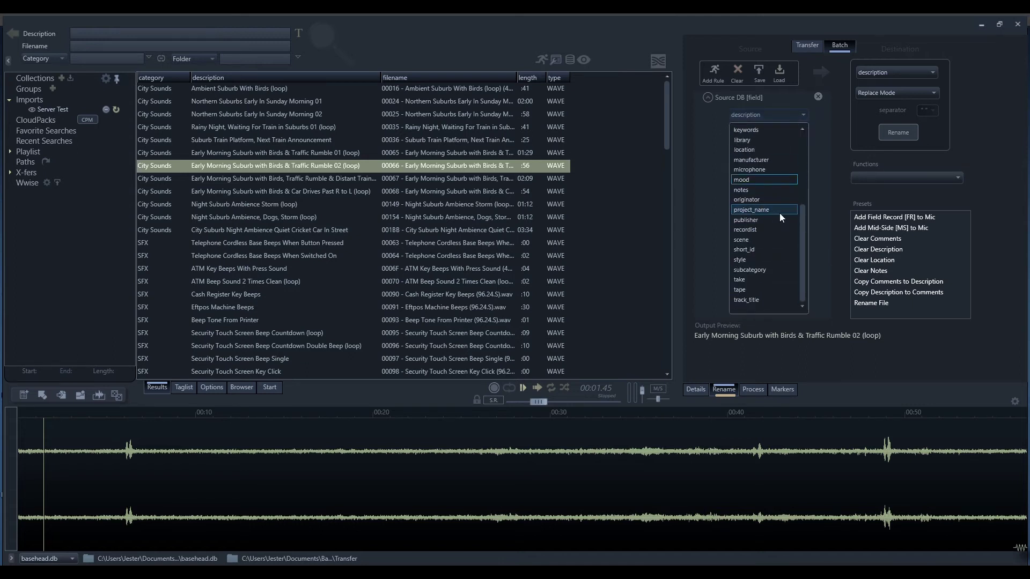
scroll(778, 223, up, 5)
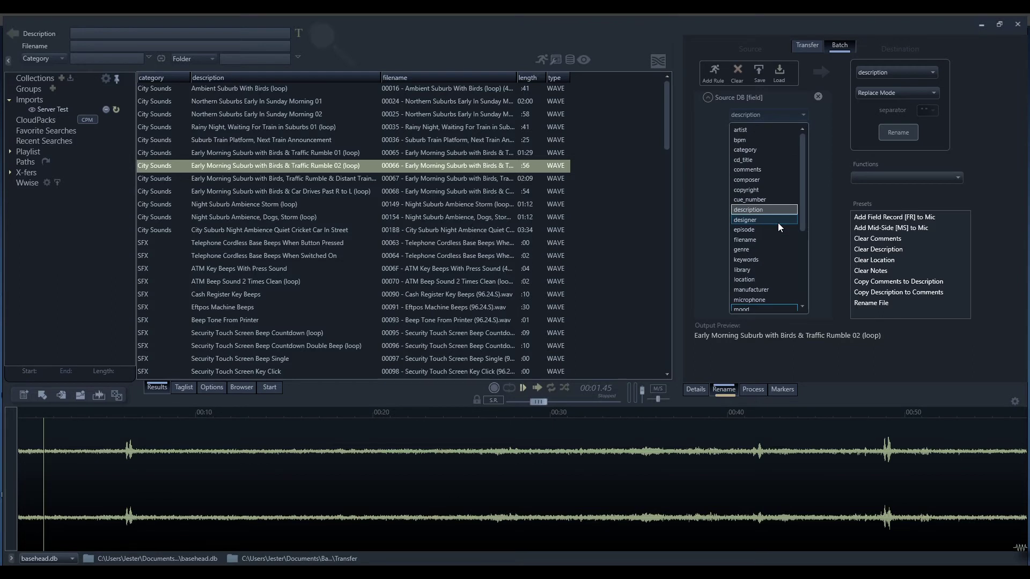
scroll(756, 269, down, 3)
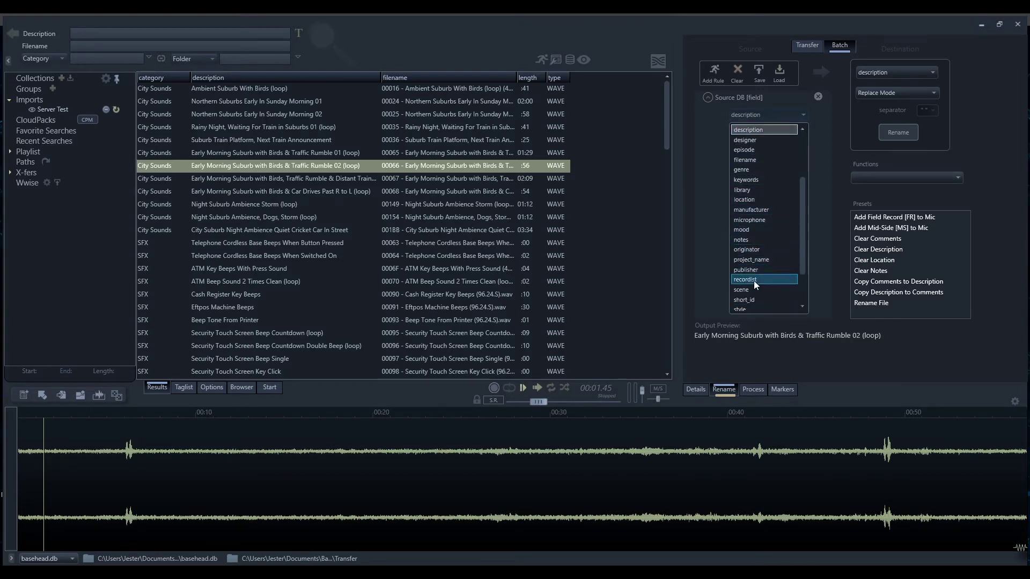
click(750, 183)
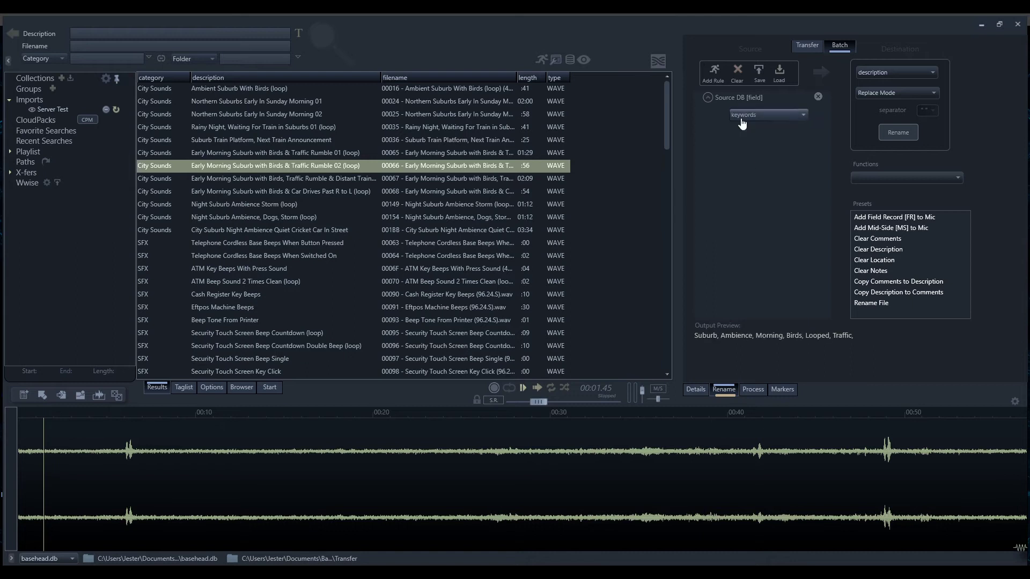
click(766, 115)
click(774, 269)
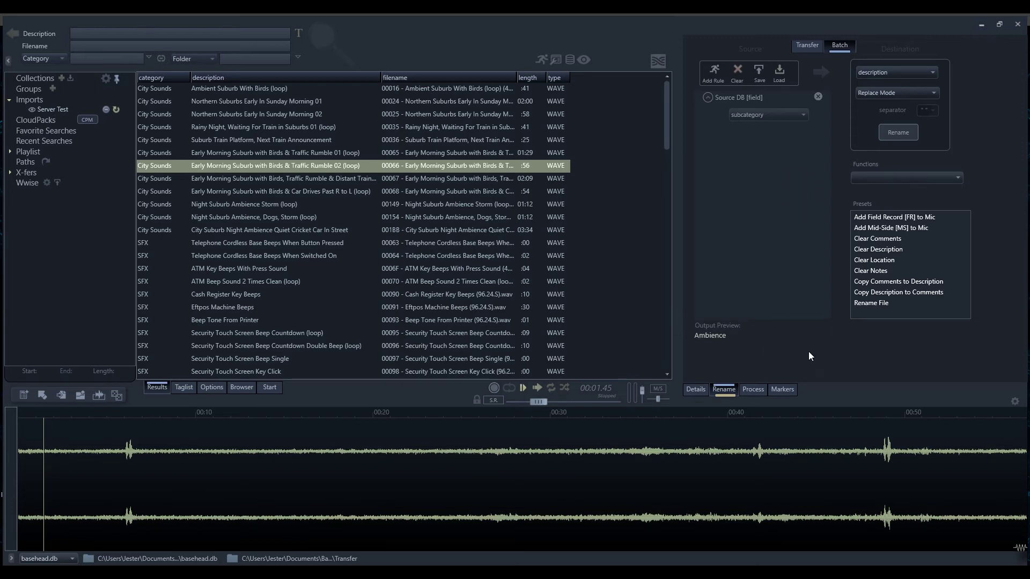
Add a Strip rule and try Remove All Spaces, then Duplicate Words
click(713, 73)
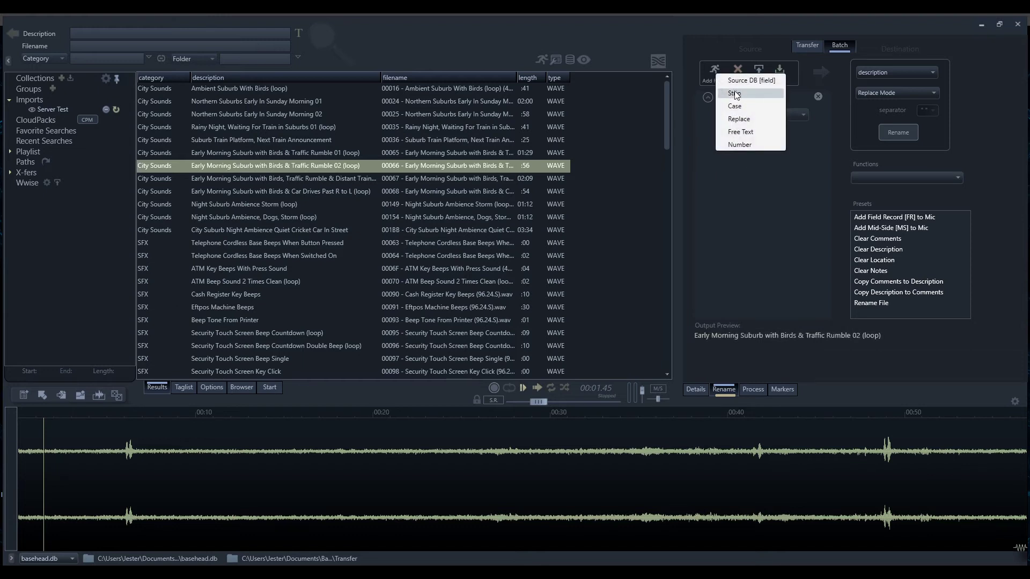
click(734, 93)
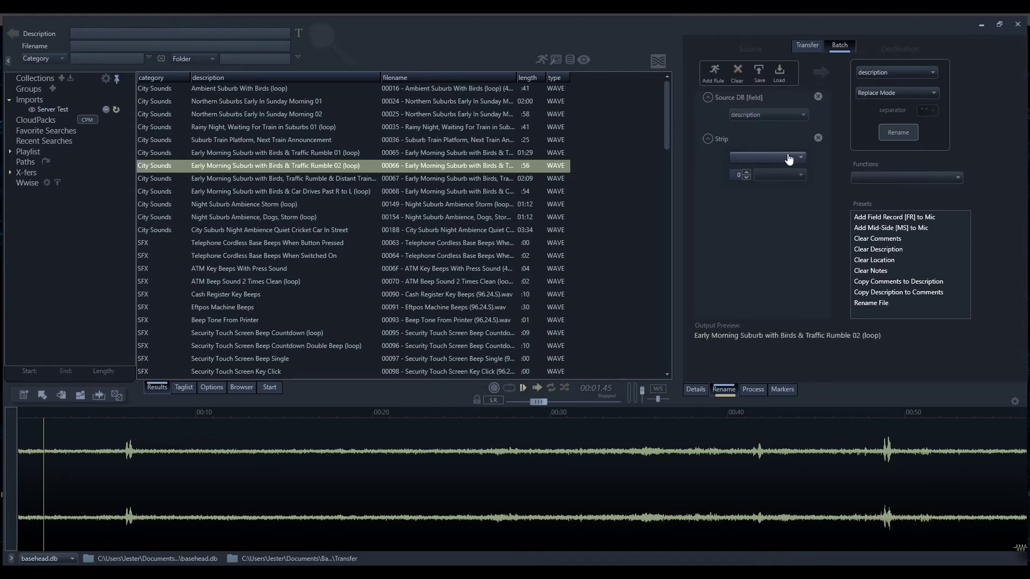
click(768, 158)
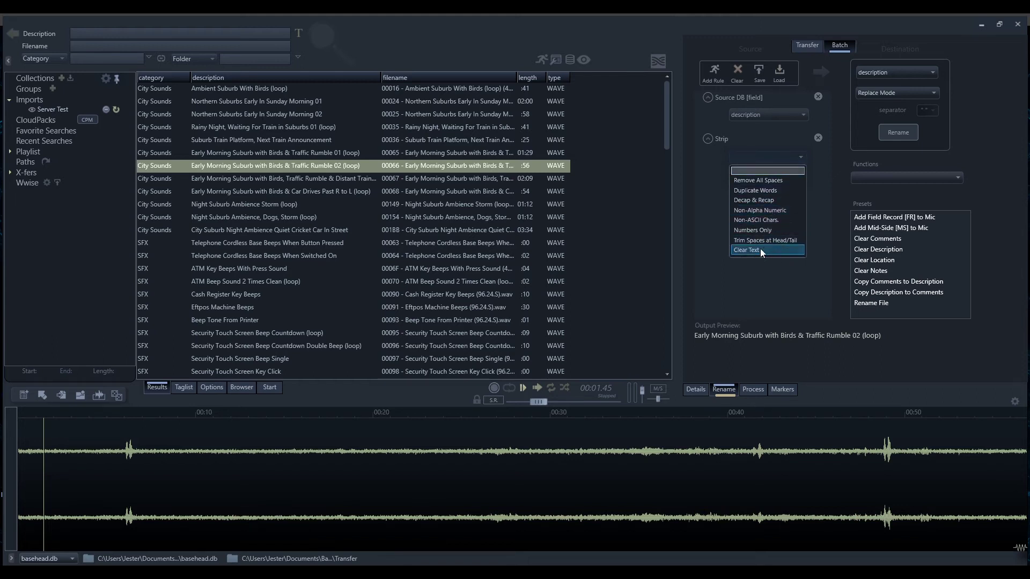
click(774, 182)
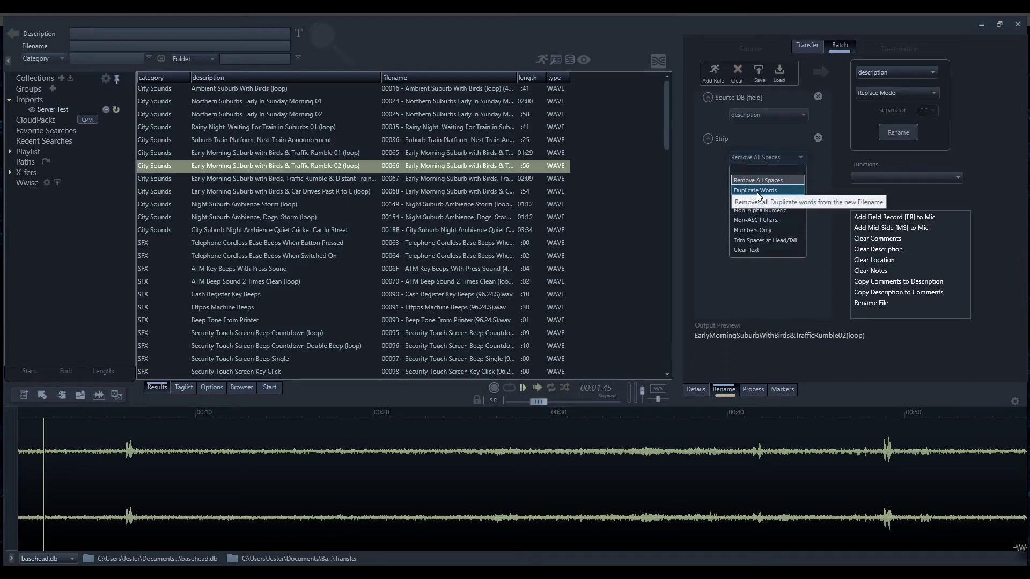
click(758, 194)
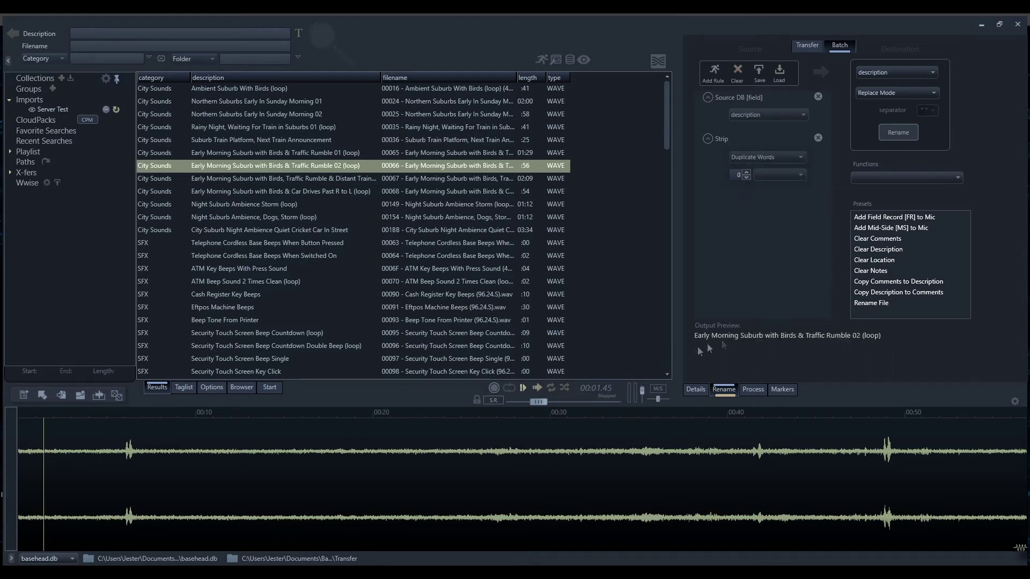
Switch the Strip option to Numbers Only, then settle on Clear Text
click(767, 157)
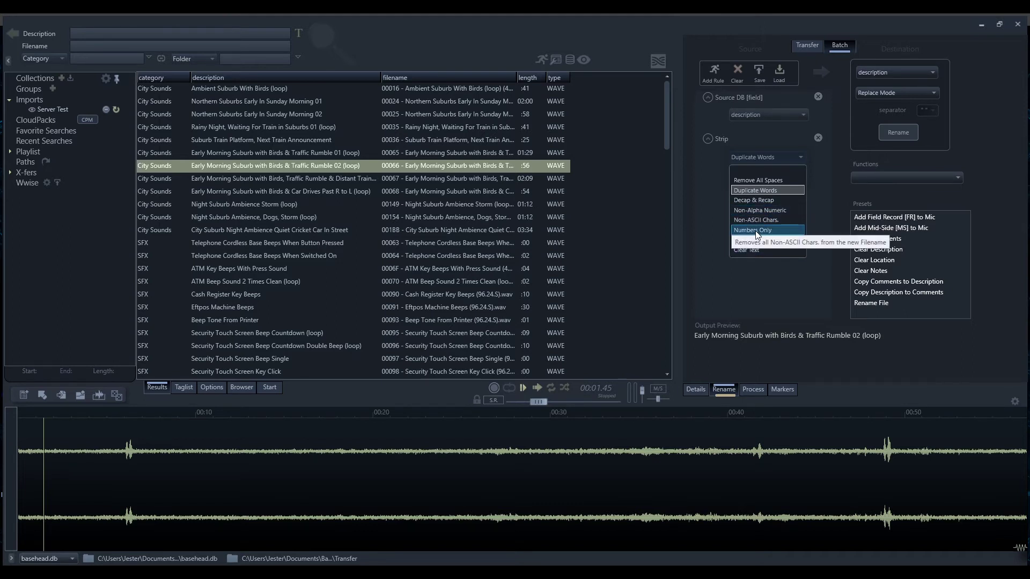
click(753, 231)
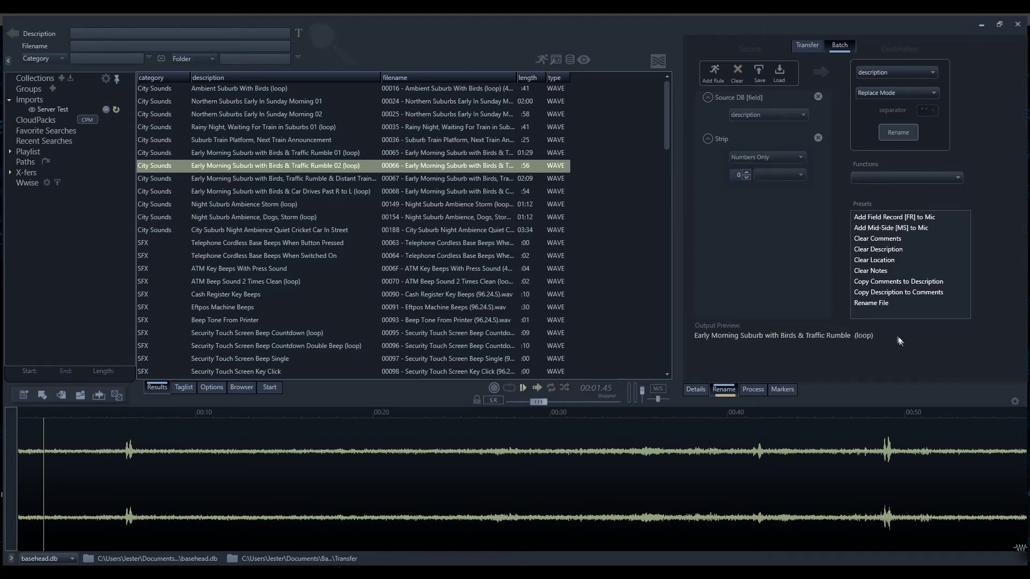
click(772, 157)
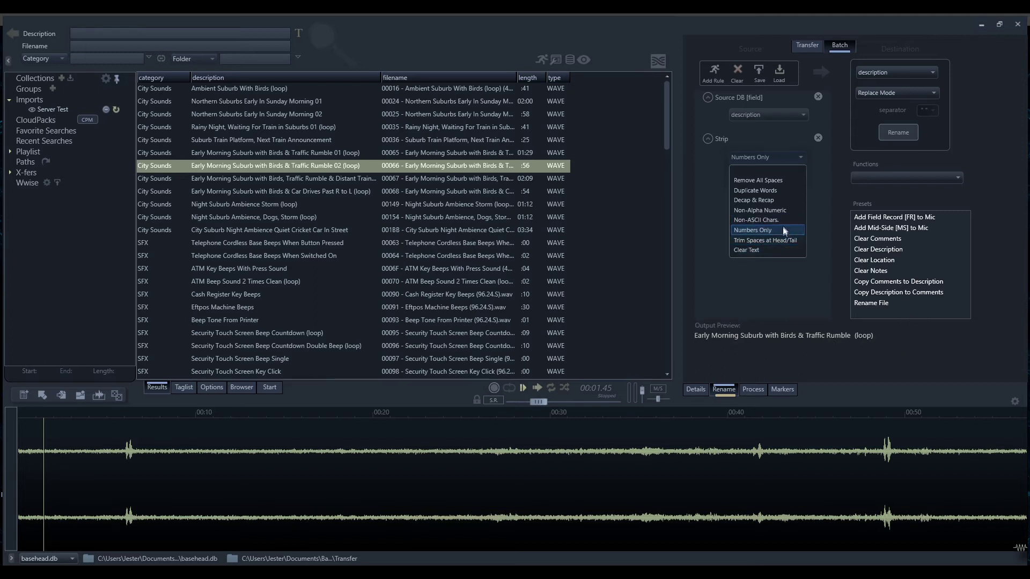
click(749, 250)
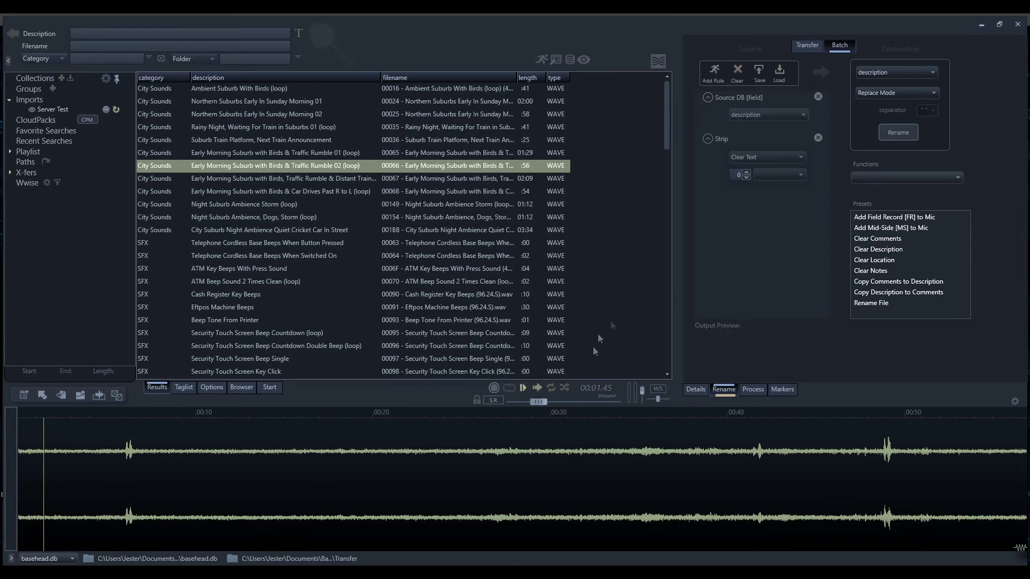
Blank the Strip option, then try 6 and 5 characters from the tail, leaving the count at 0
click(762, 158)
click(754, 183)
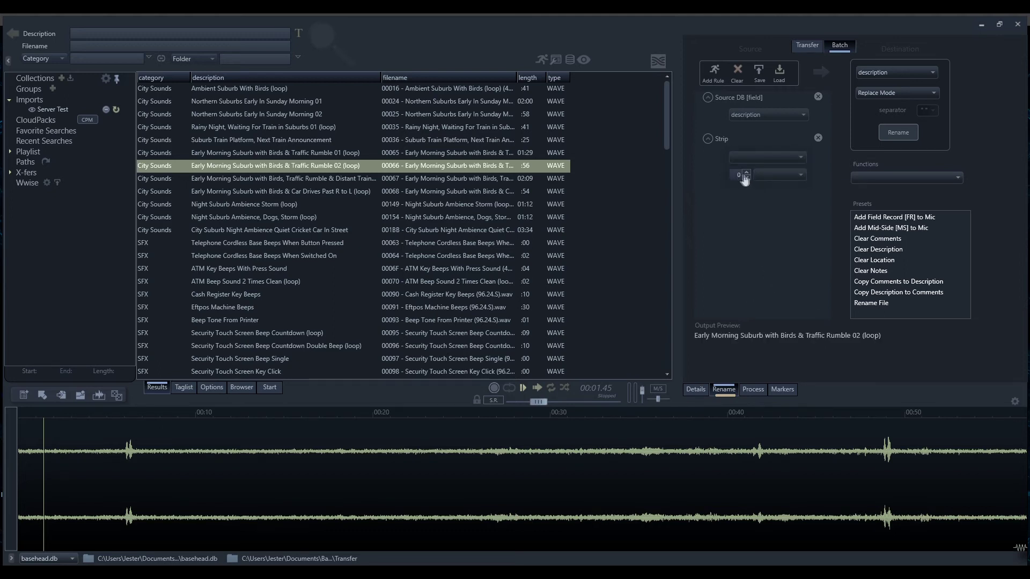
click(746, 172)
click(747, 173)
click(780, 175)
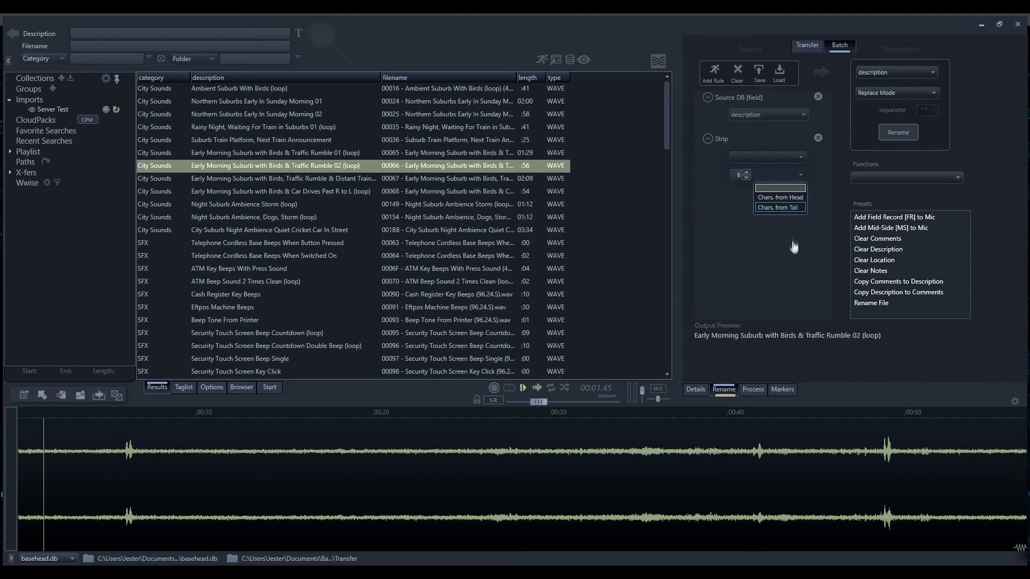
click(791, 209)
click(747, 178)
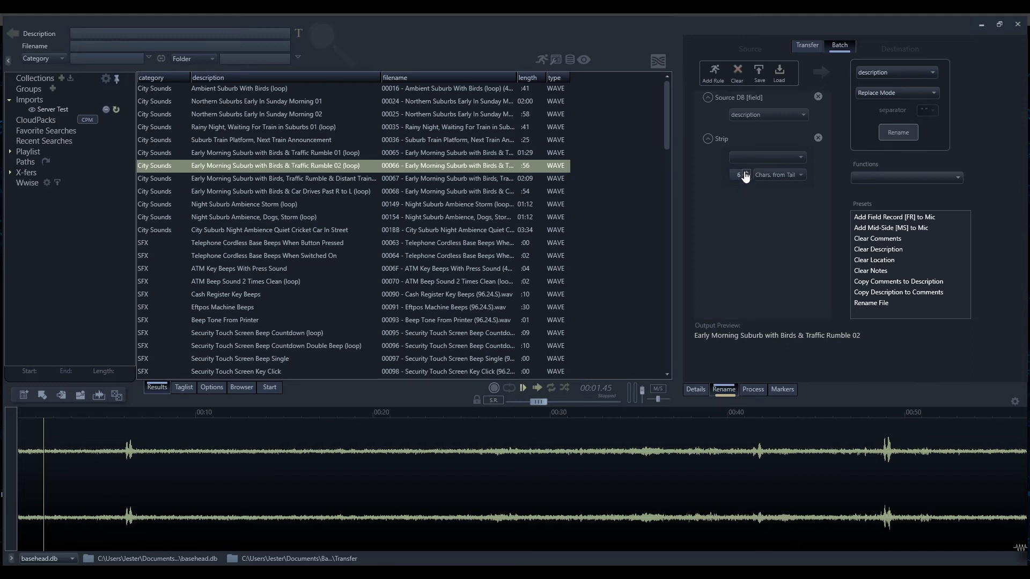
click(715, 74)
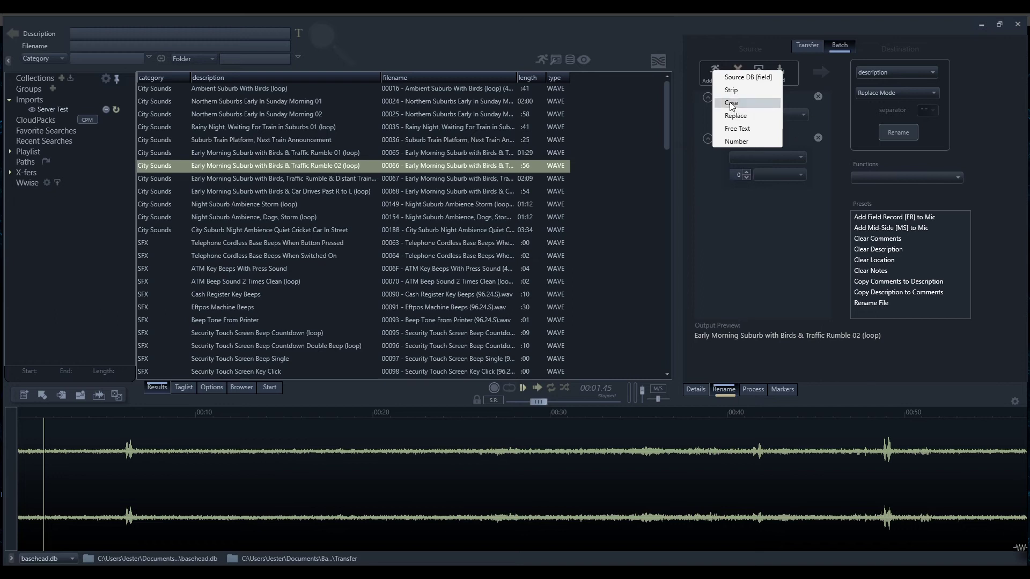
Add a Case rule, compare Decap & Recap, lowercase and Title Case, then settle on Make UPPERCASE
click(732, 104)
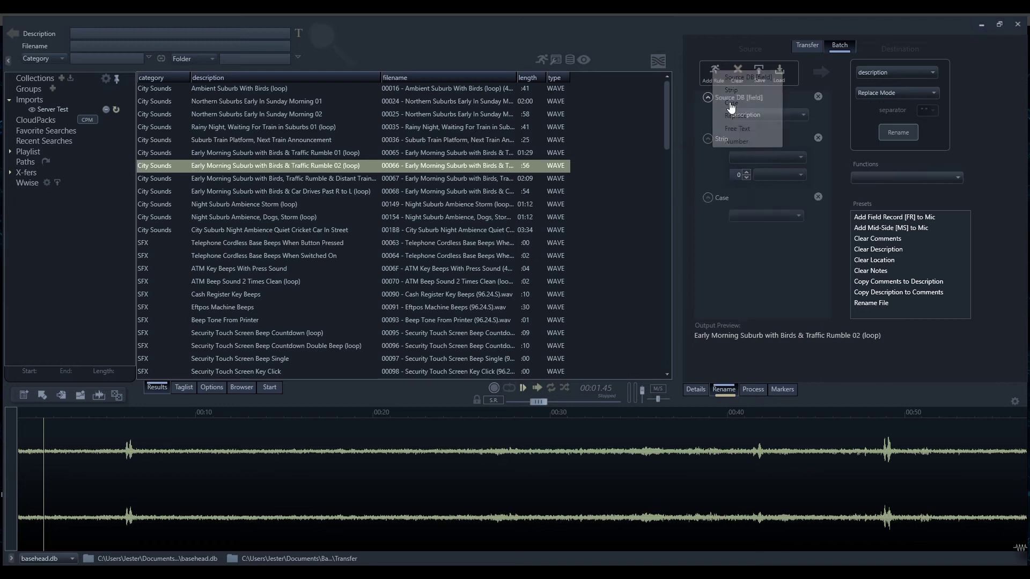
click(781, 217)
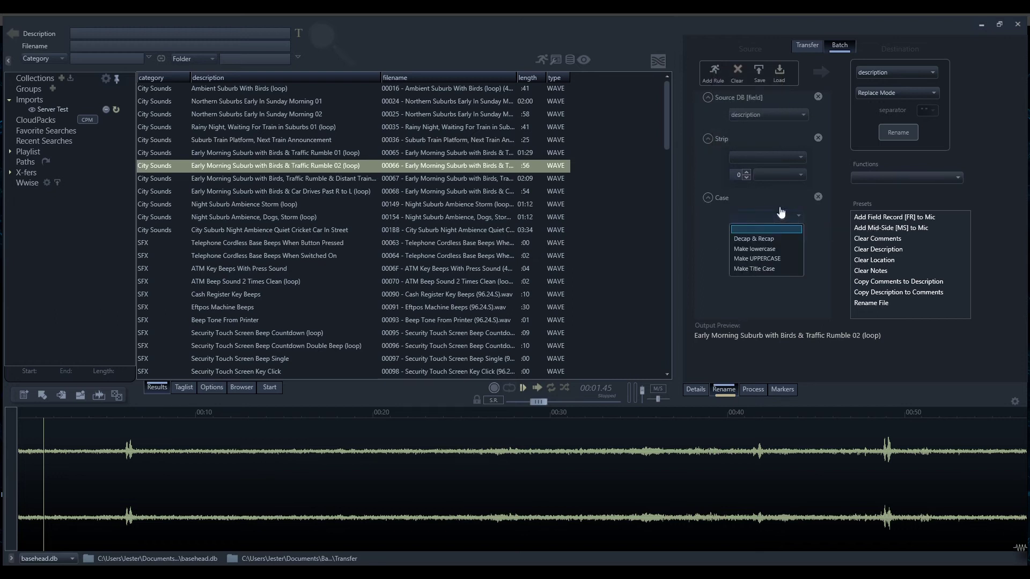
click(752, 239)
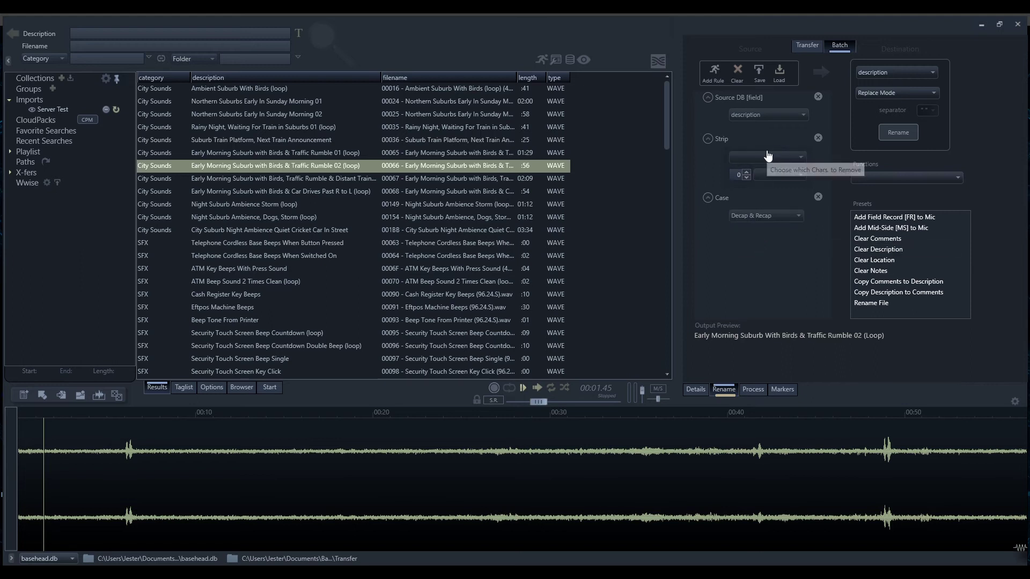
click(772, 216)
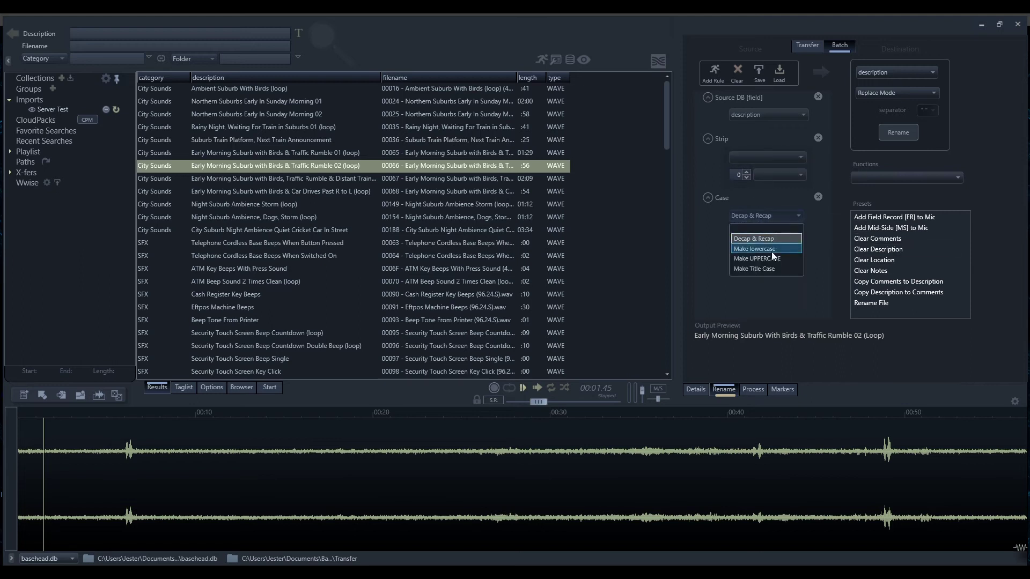
click(771, 251)
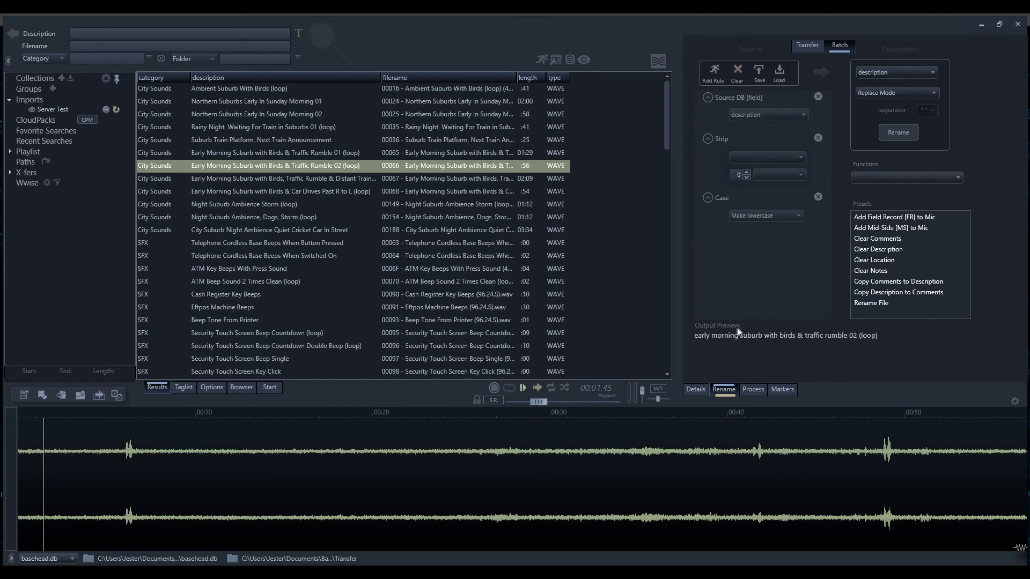
click(767, 216)
click(773, 260)
click(778, 216)
click(759, 269)
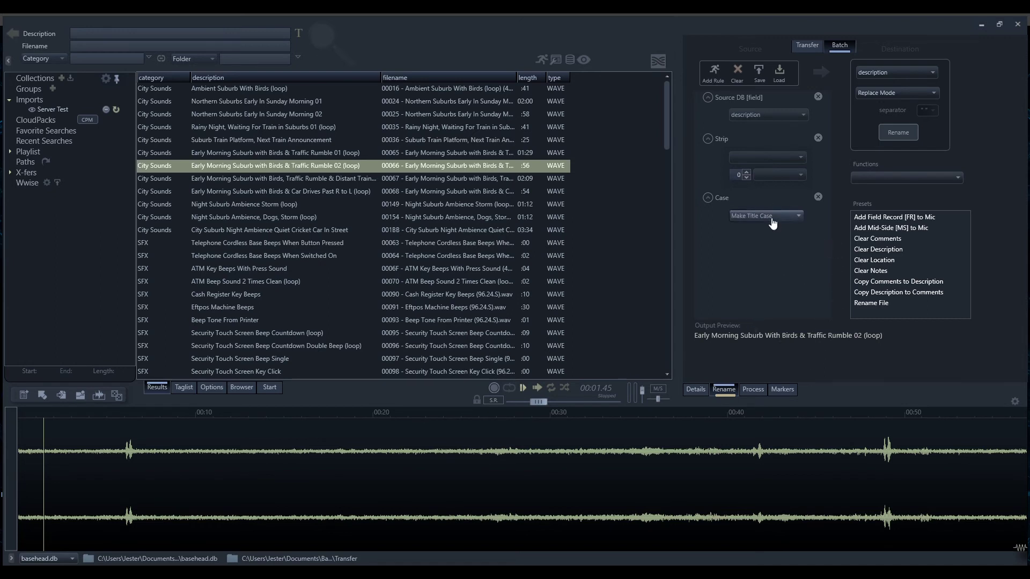
click(772, 210)
click(779, 262)
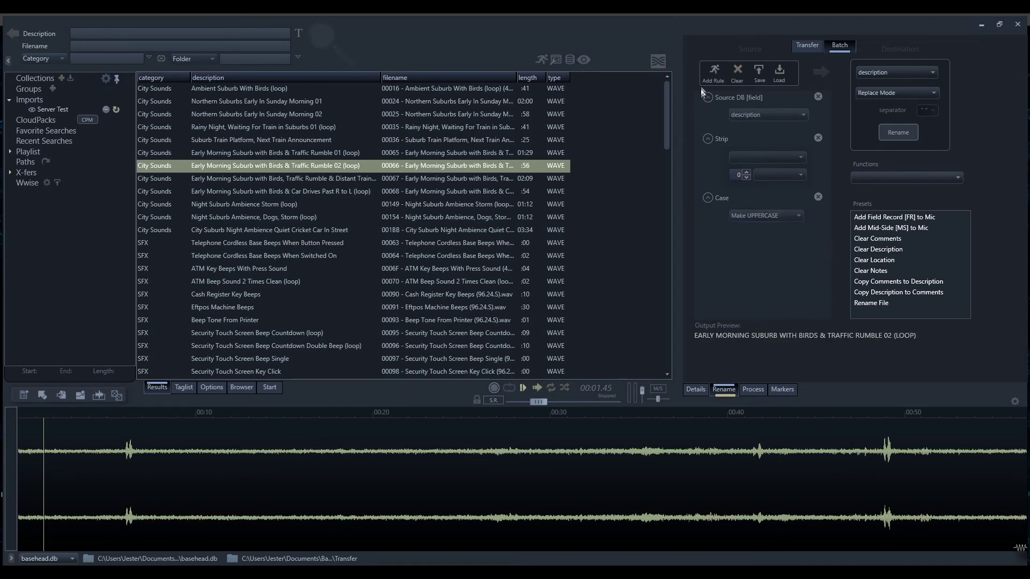
click(717, 67)
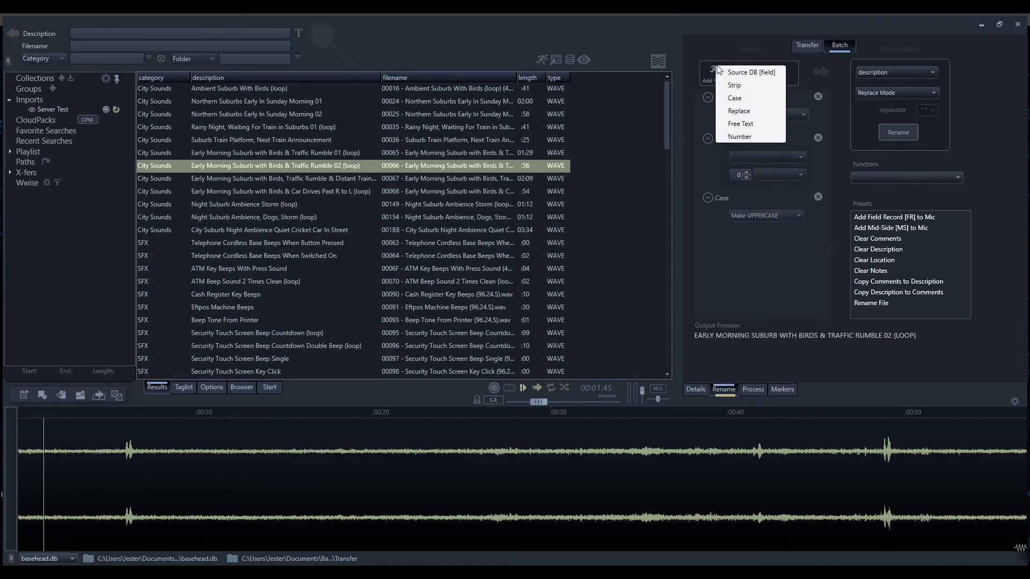
Add a case-sensitive Replace rule that replaces (LOOP) with nothing
click(739, 112)
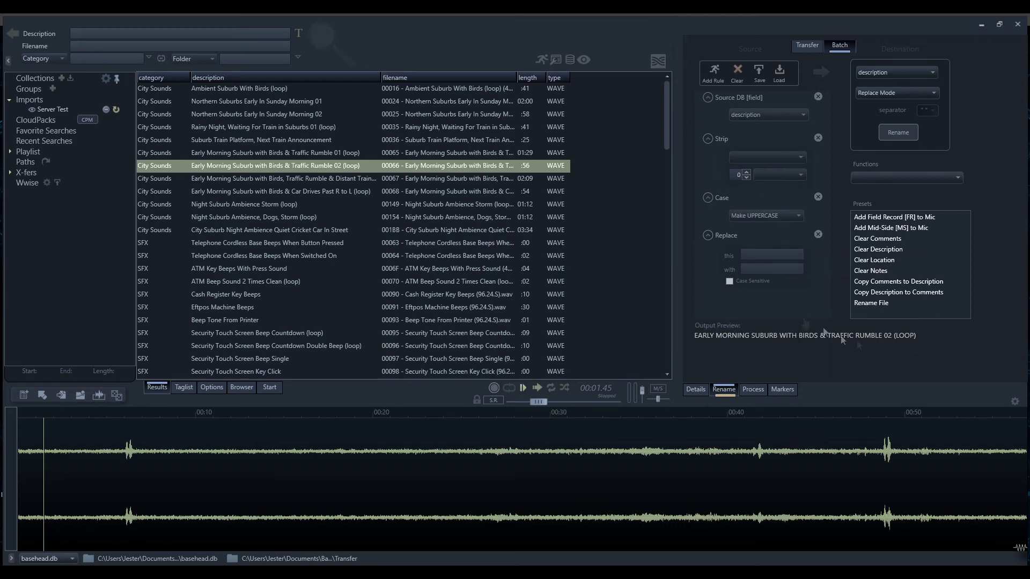
click(753, 253)
text((LOOP)
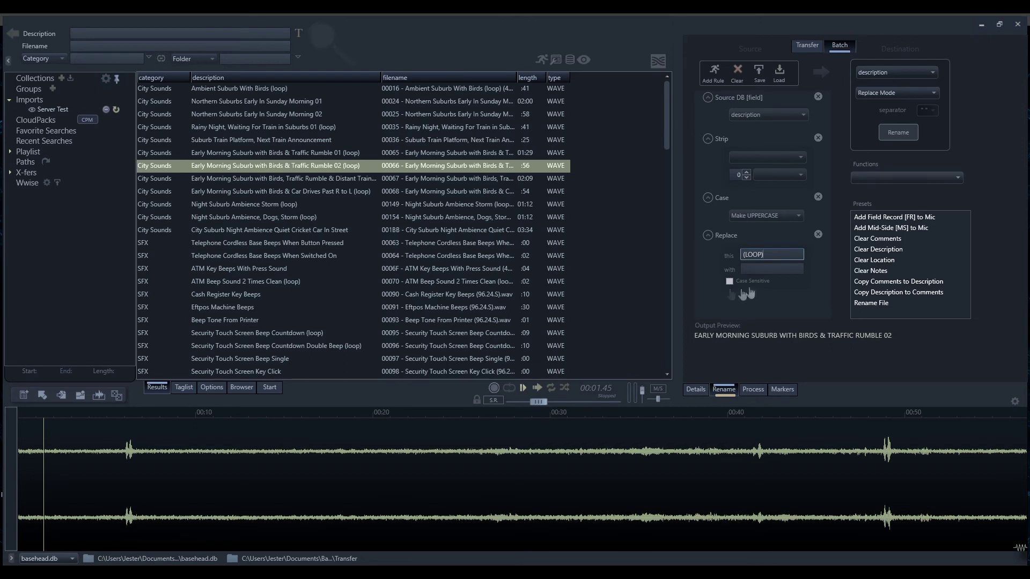
click(729, 282)
Add a Free Text rule reading [microphone]-[category], previewing 'Rode NT4 [H4N] - City Sounds'
click(713, 71)
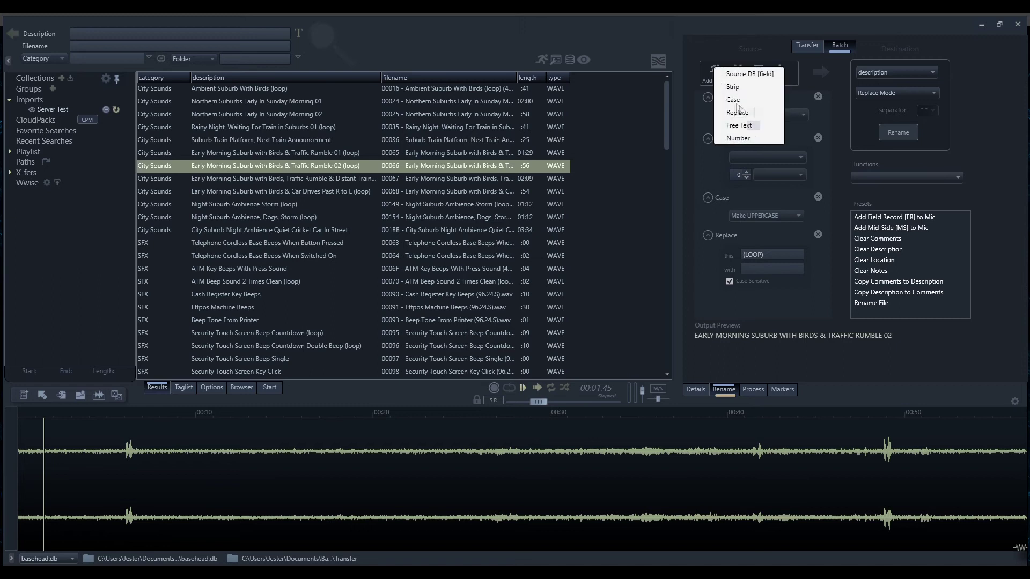
click(745, 127)
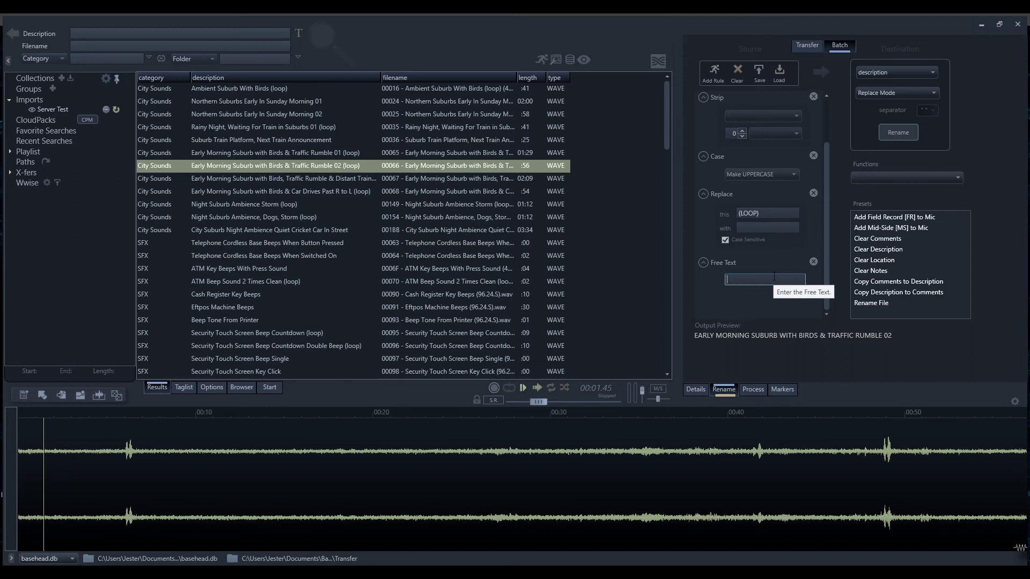
click(774, 277)
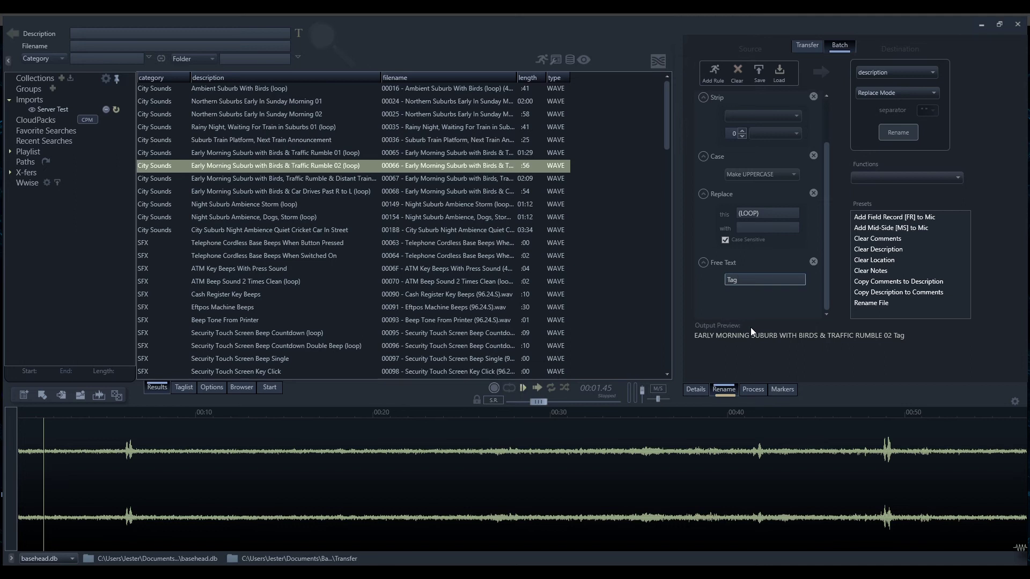
key(BackSpace)
key(BackSpace)
key(BackSpace)
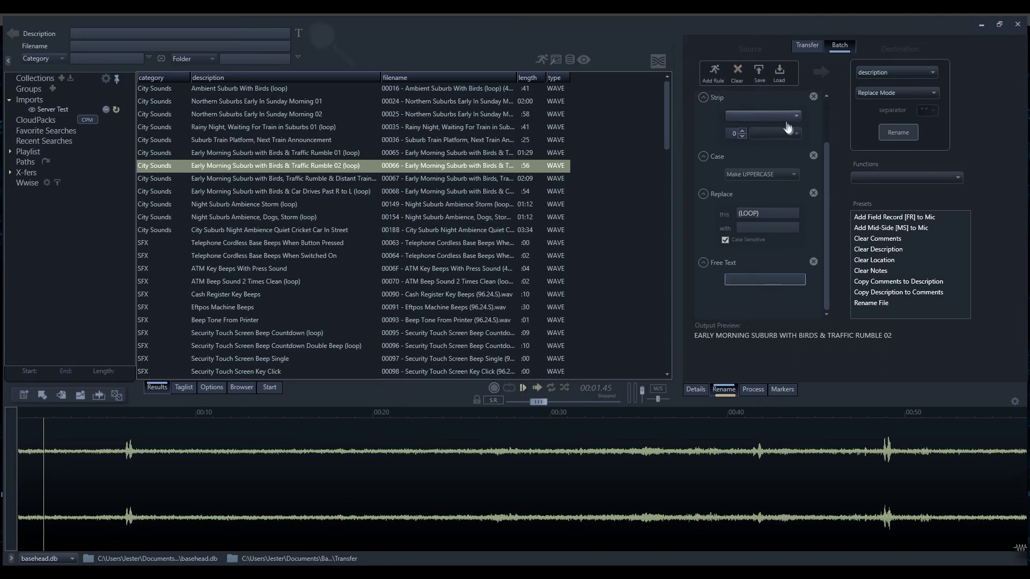
scroll(828, 166, up, 2)
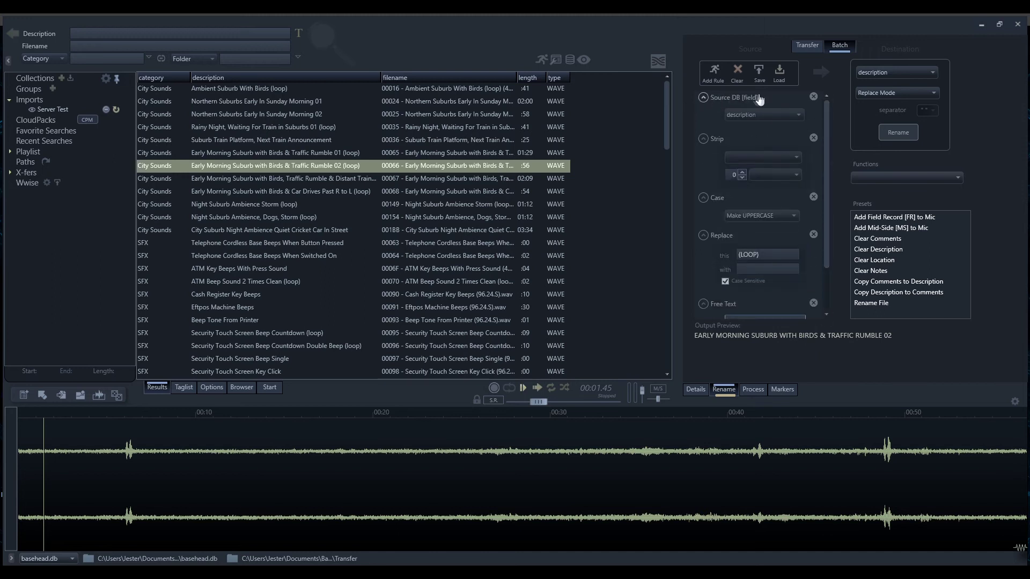
scroll(826, 143, down, 2)
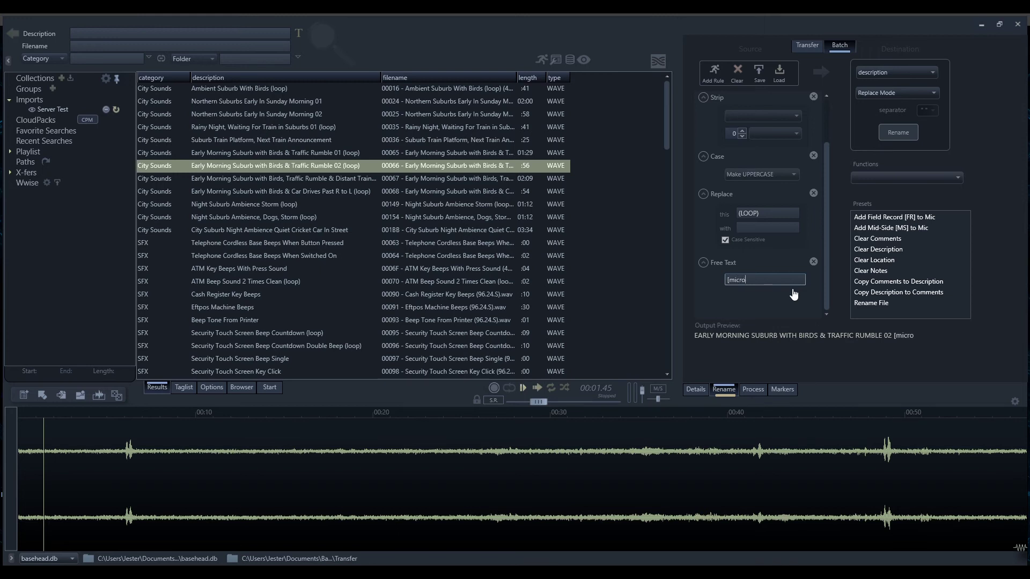
text(])
text(-[category)
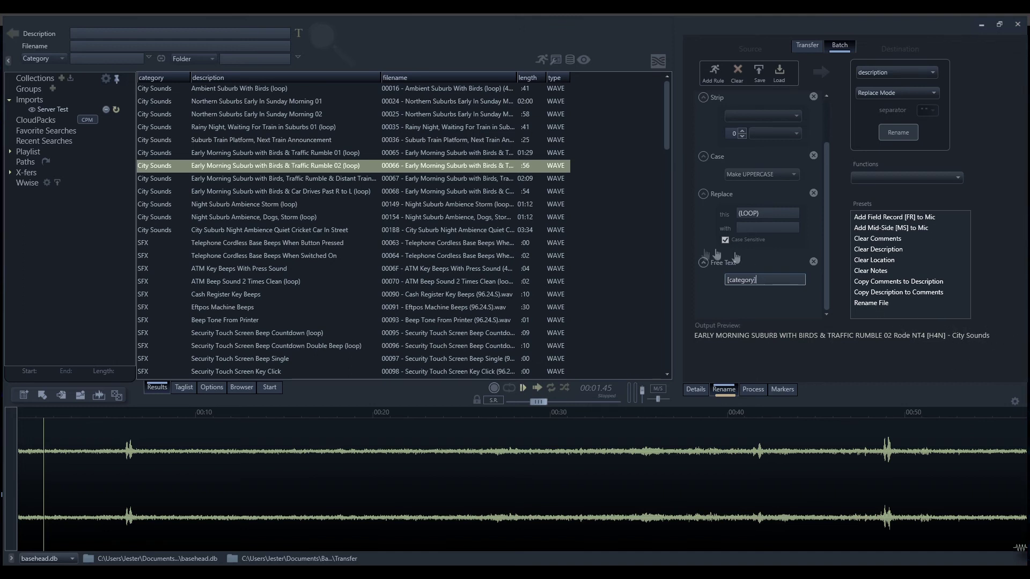
Add a Number rule with prefix '(', start 10, 3 min. digits and suffix ')', previewing (010)
click(714, 72)
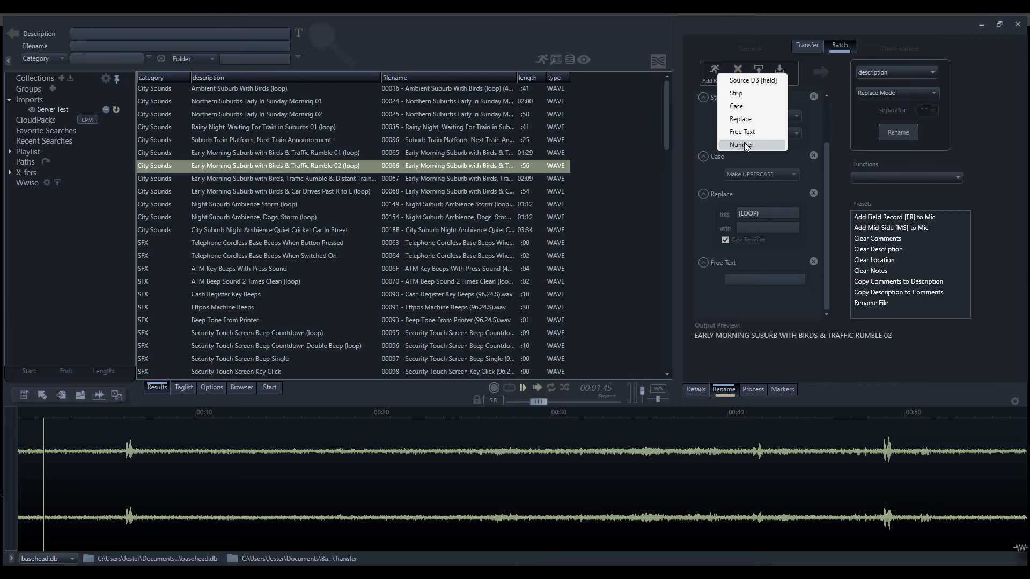
click(744, 144)
scroll(743, 295, down, 2)
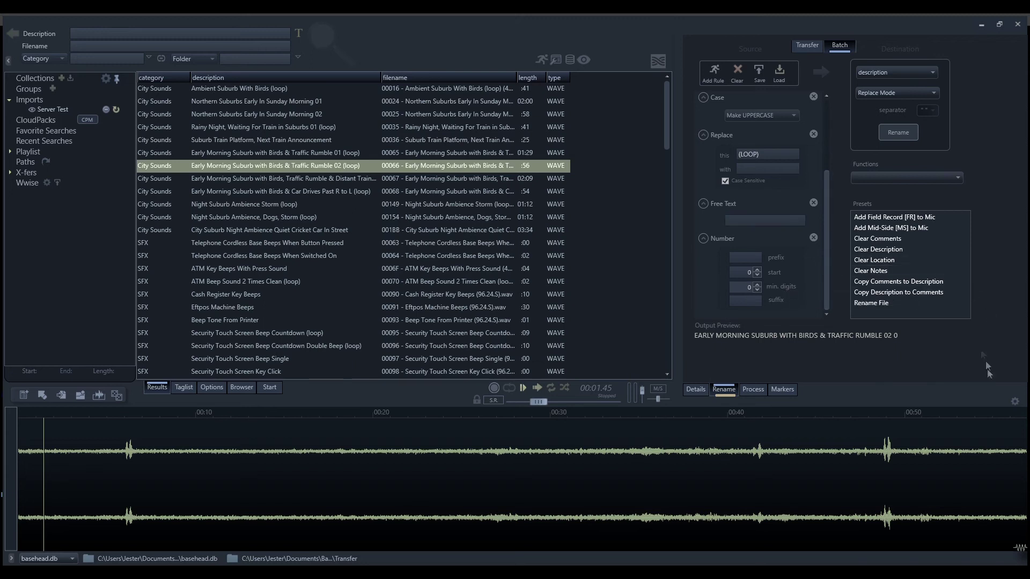
click(757, 290)
click(758, 285)
click(756, 276)
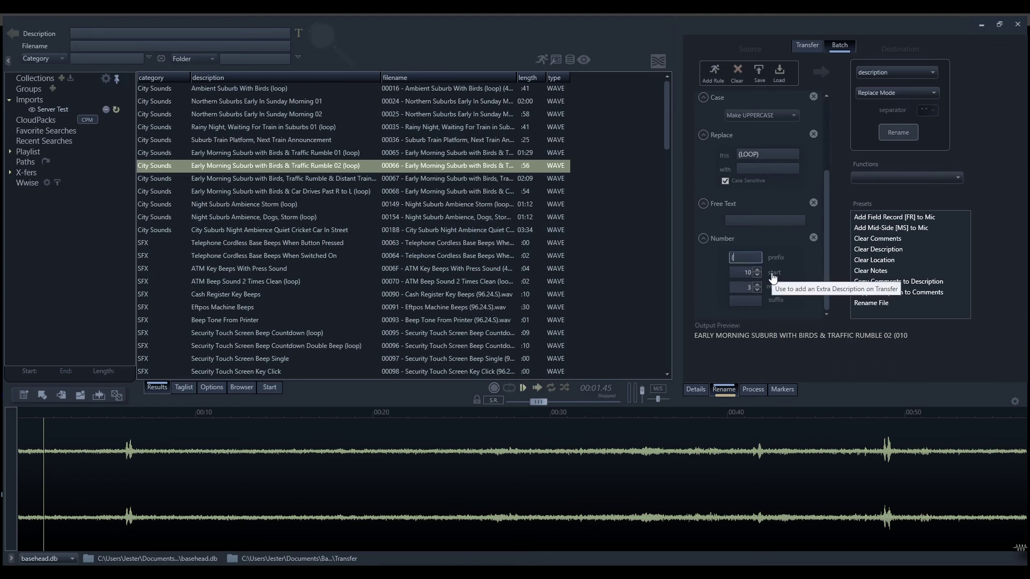
click(744, 302)
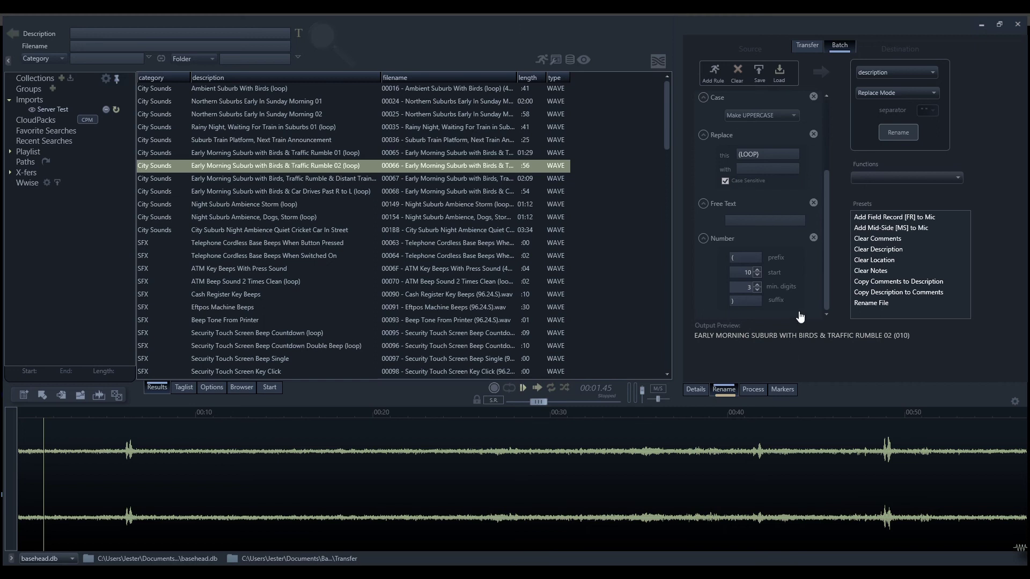
Delete the Strip, Case and Replace rules from the chain
scroll(799, 317, up, 3)
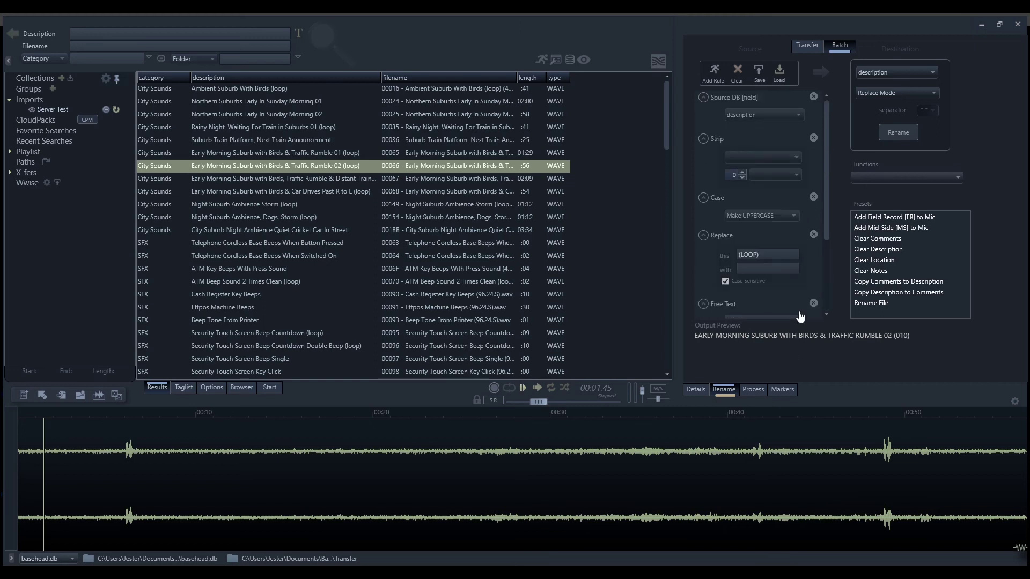
click(813, 139)
click(813, 139)
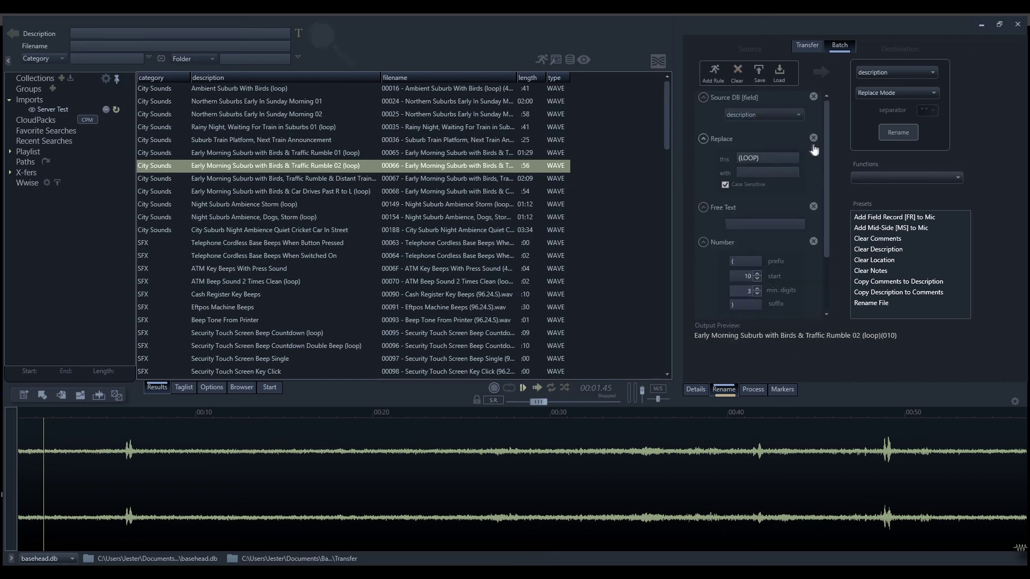
click(813, 139)
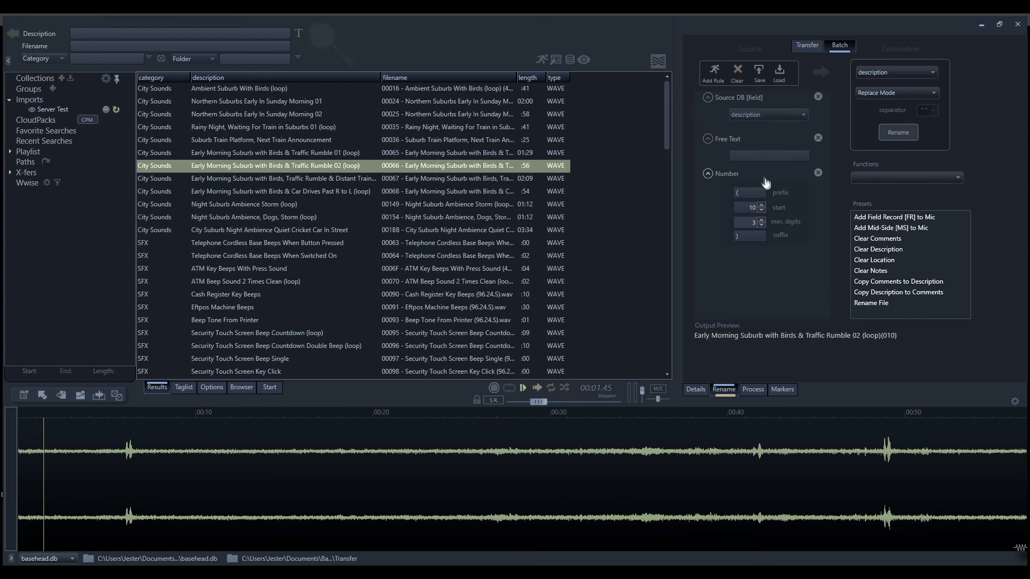
Move the Number rule to the top and the Free Text rule above Source DB
drag(735, 144, 731, 94)
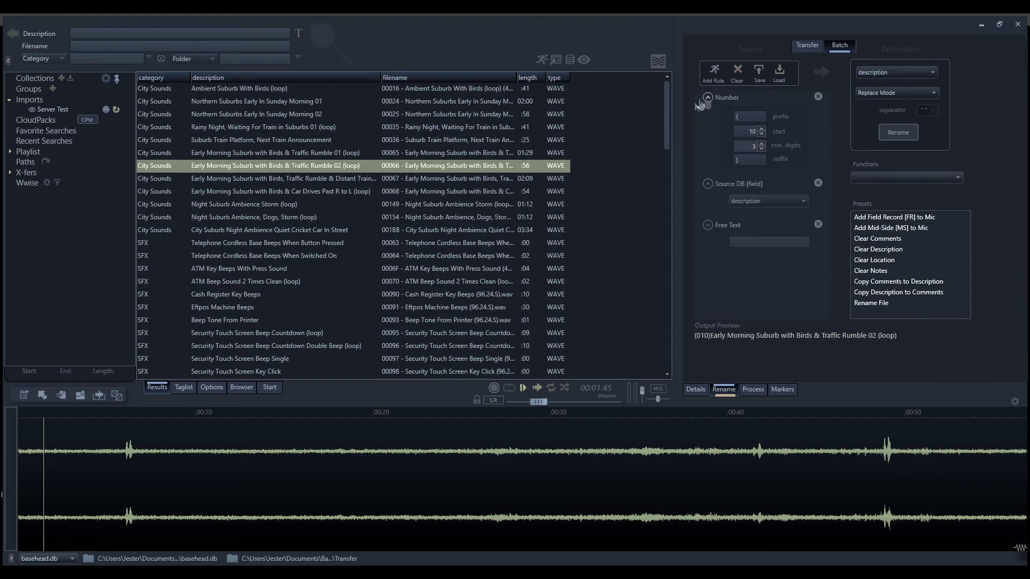
click(749, 242)
drag(734, 230, 732, 179)
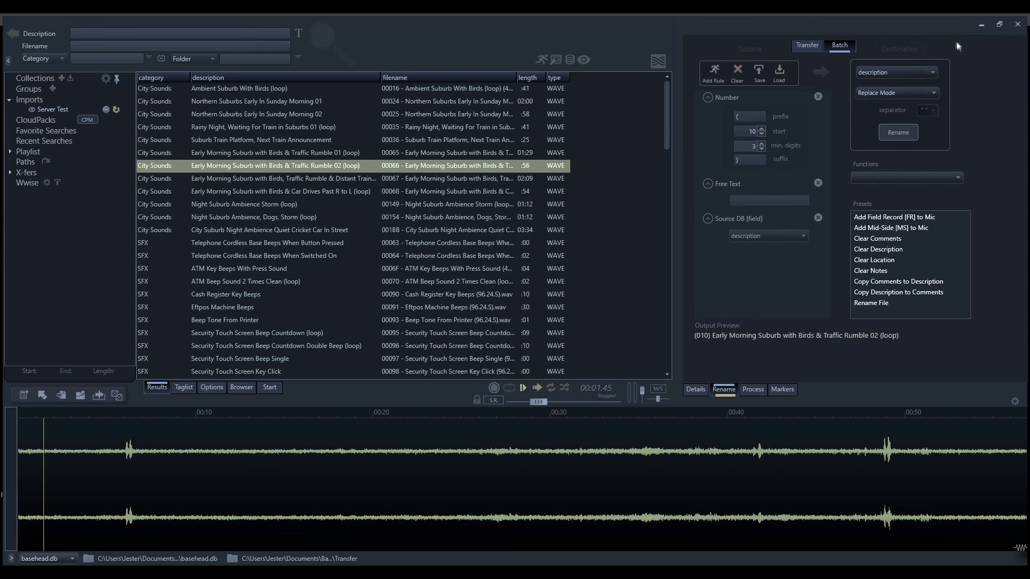
click(890, 70)
scroll(890, 134, up, 2)
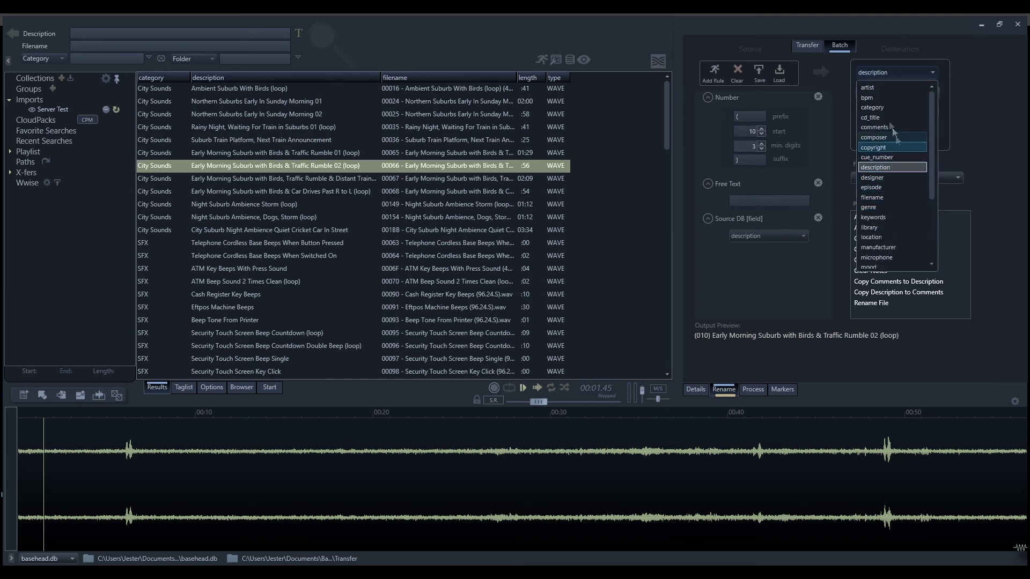
scroll(896, 167, up, 1)
scroll(896, 165, down, 3)
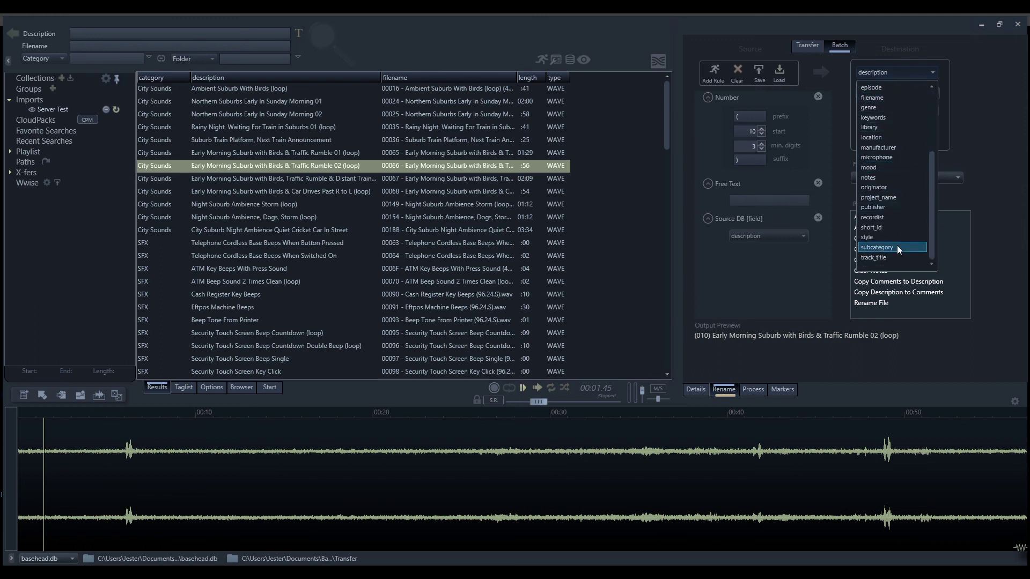
scroll(896, 245, up, 2)
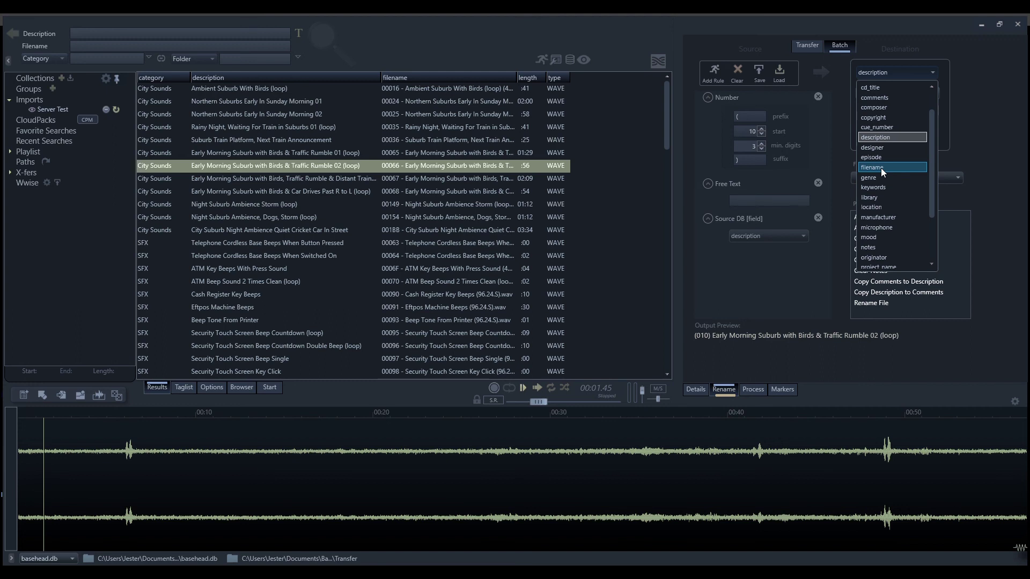
click(1019, 176)
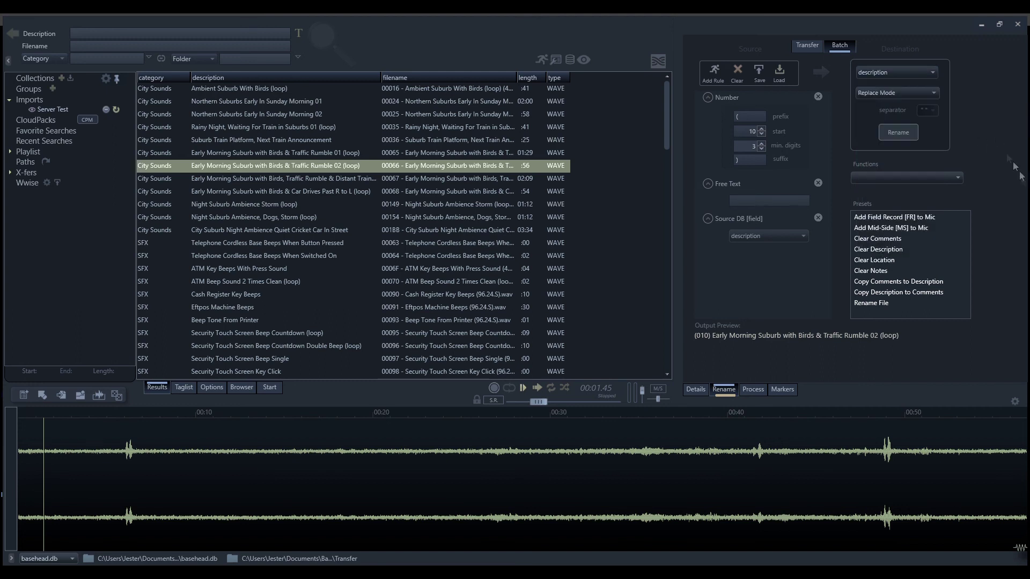
click(899, 92)
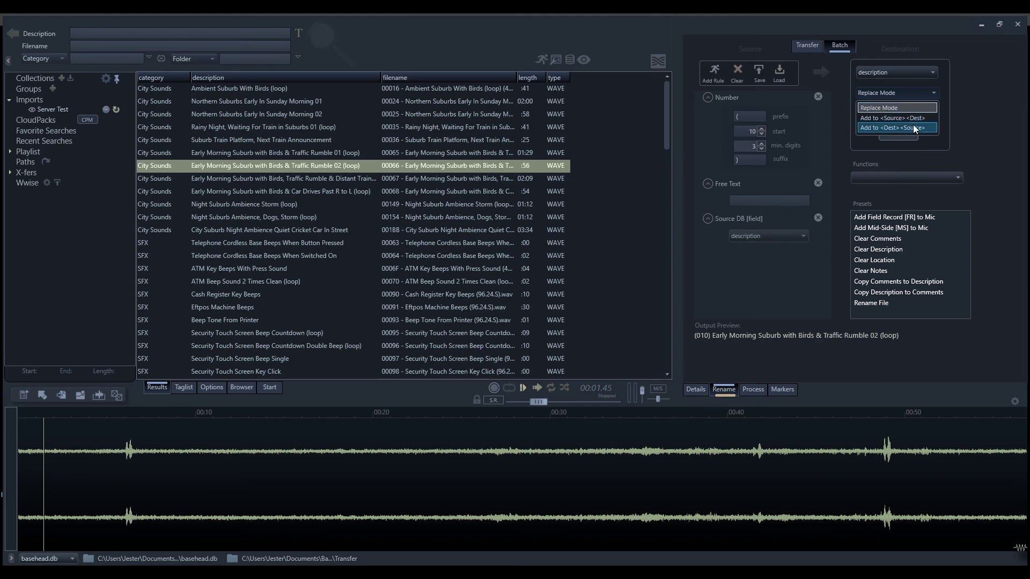
click(916, 104)
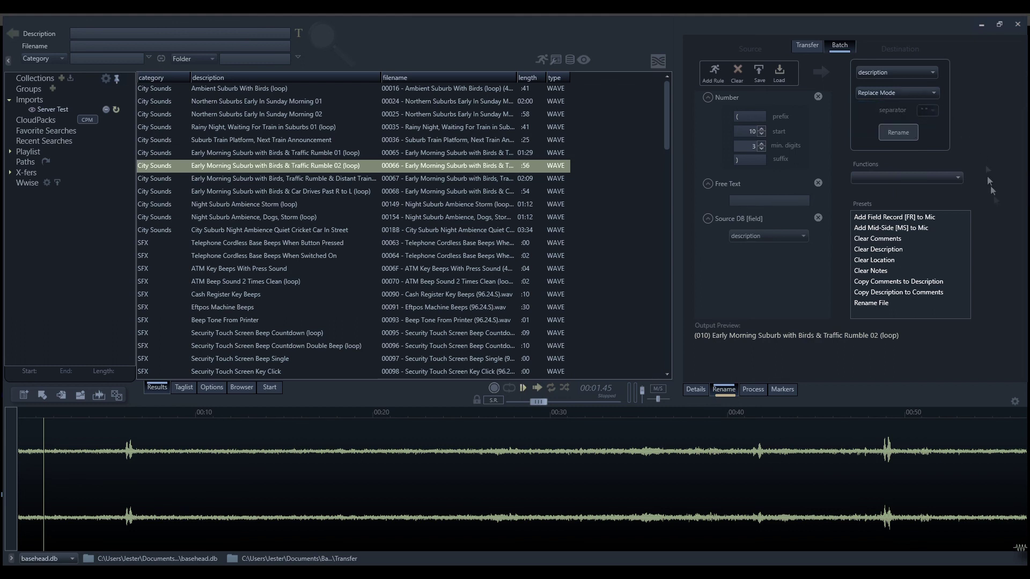
click(922, 93)
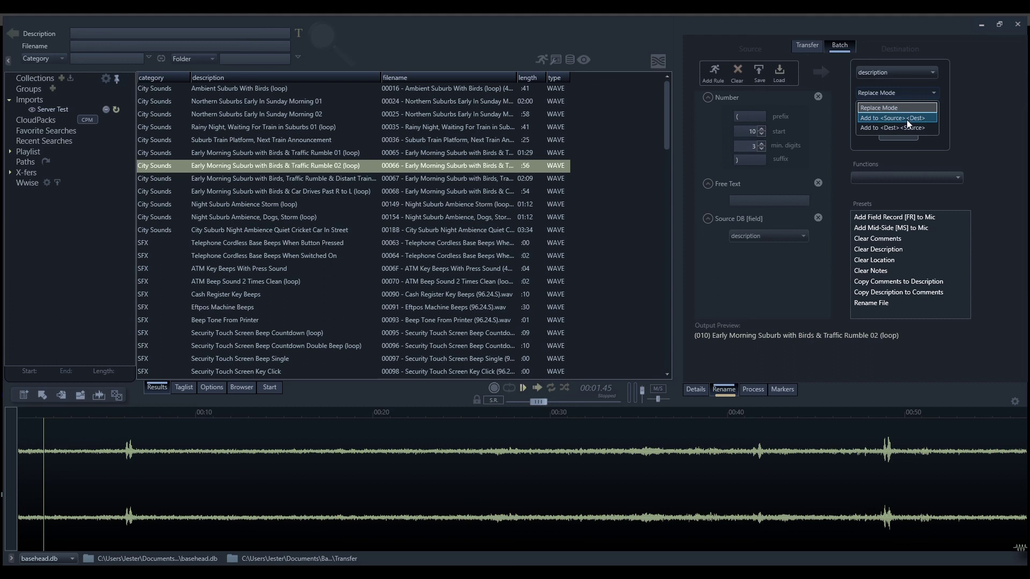
click(908, 121)
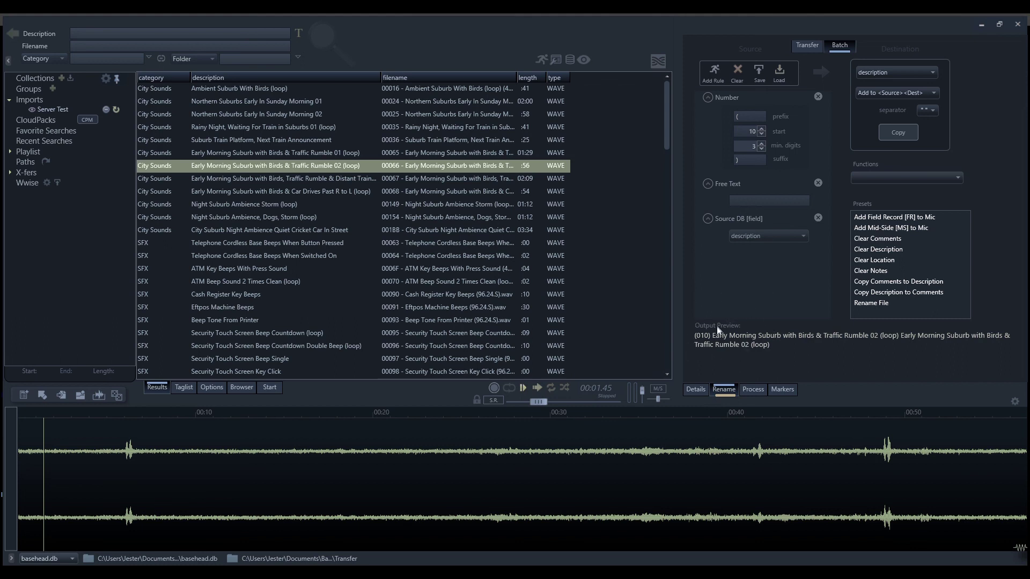
click(931, 109)
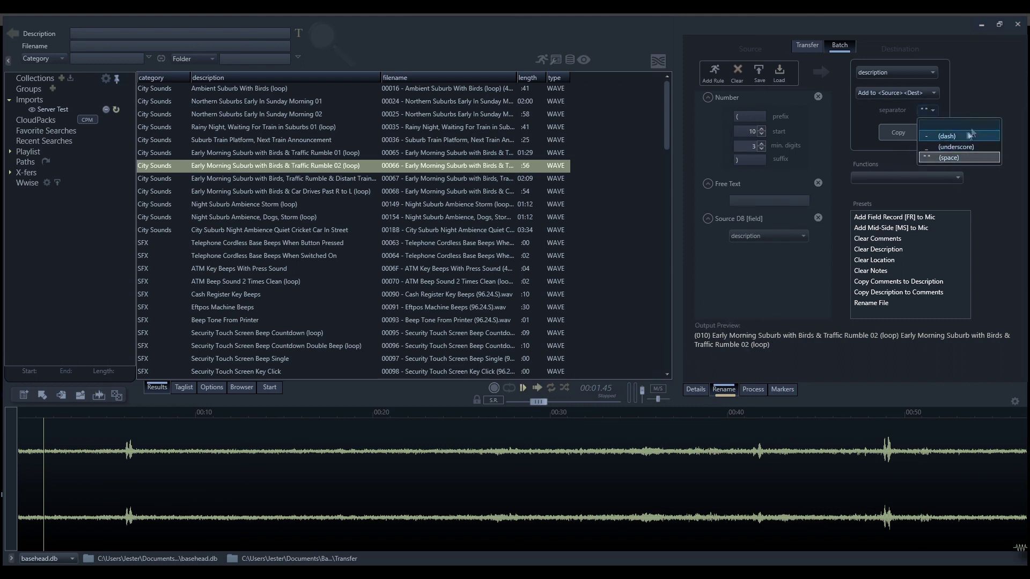
click(987, 158)
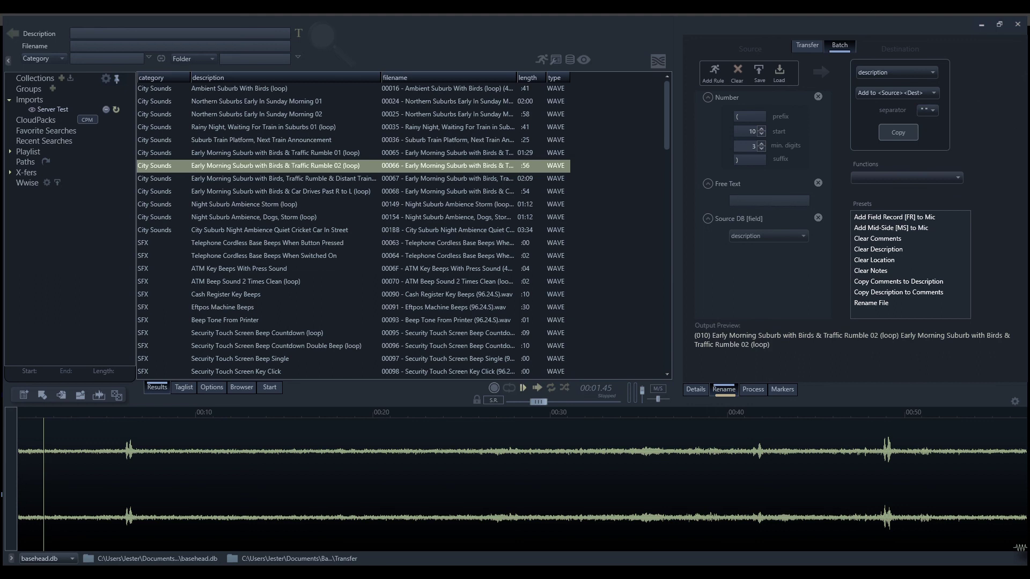
click(893, 93)
click(895, 110)
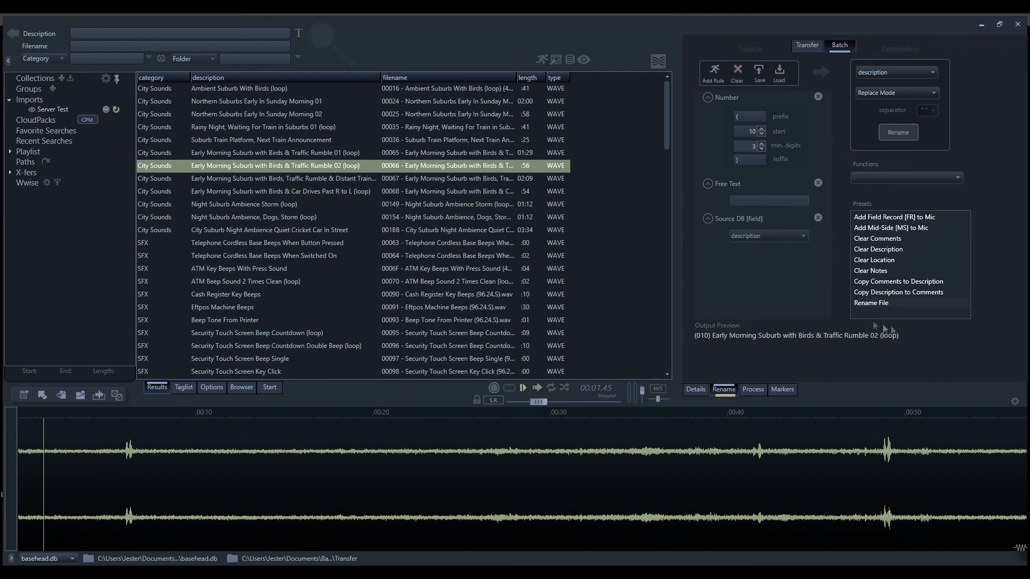
Apply the Add [filename] to [description] function and start saving the rules as a preset
click(947, 177)
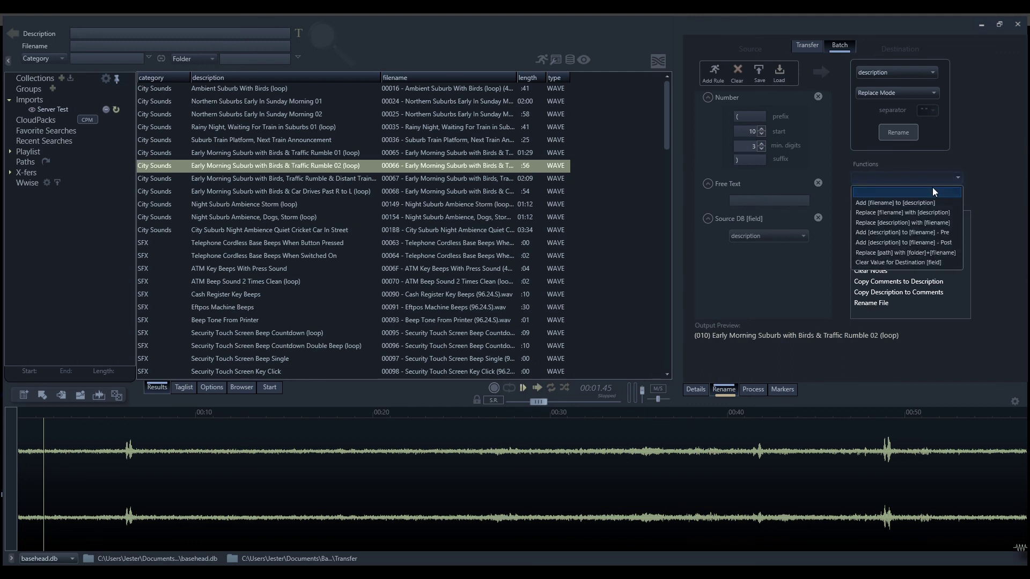
click(906, 204)
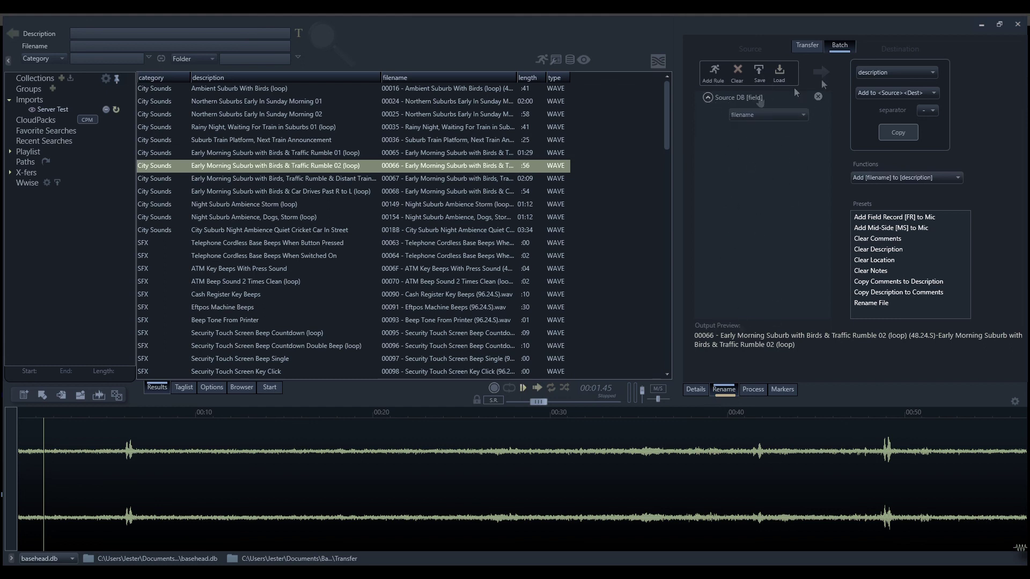
click(757, 71)
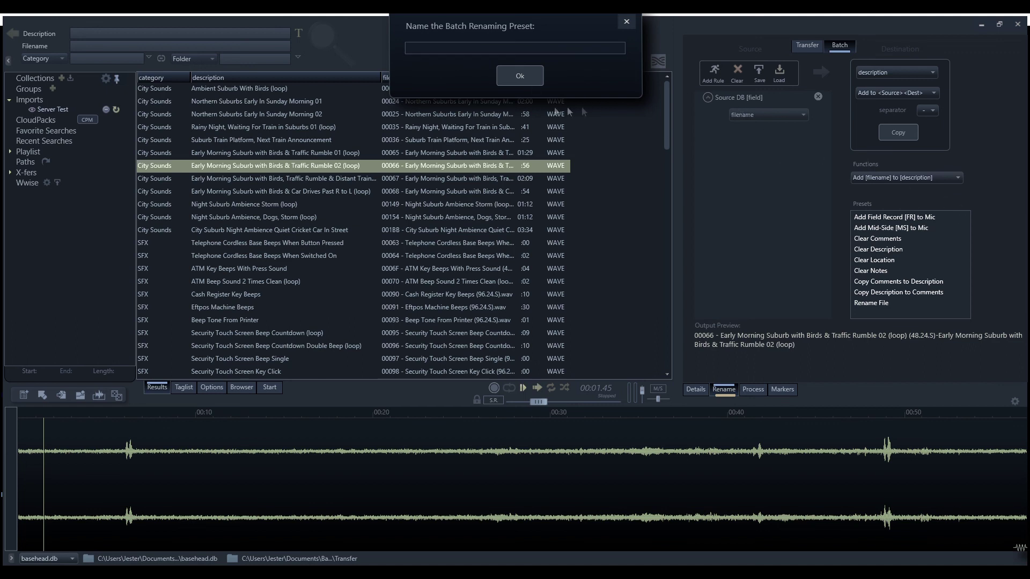
Skip naming the preset, then load the Add Field Record [FR] to Mic and Clear Description presets
click(625, 22)
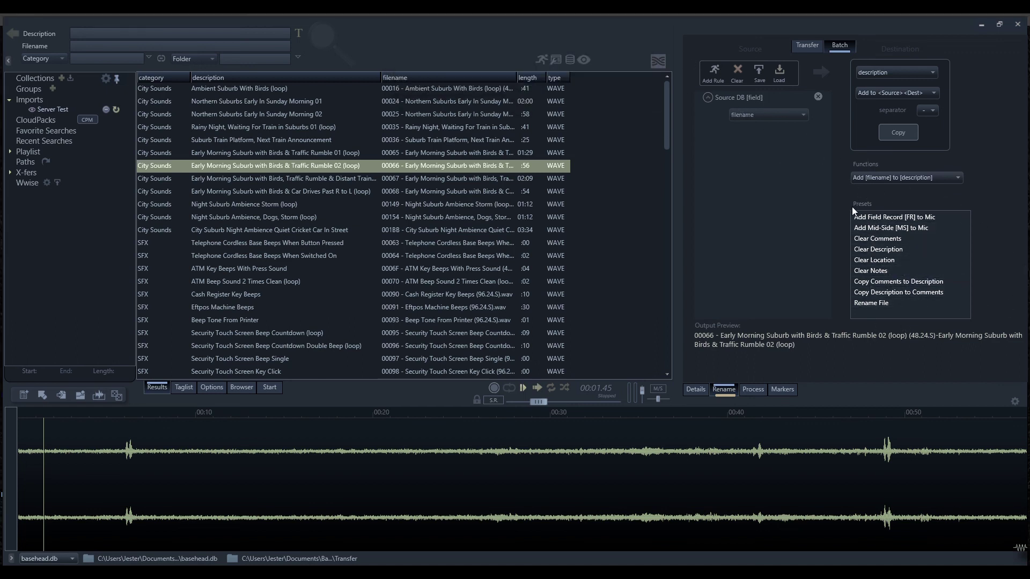
click(779, 72)
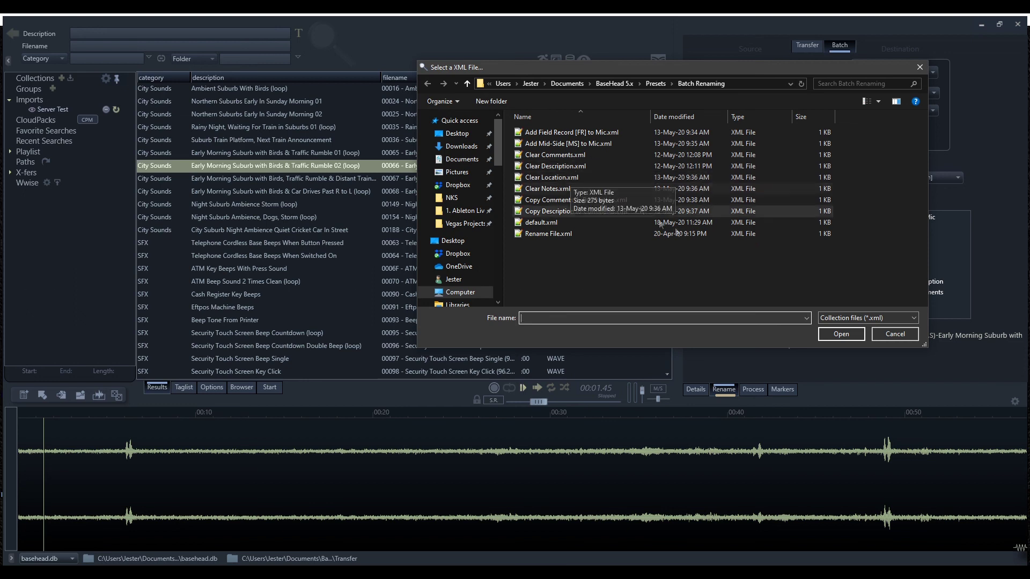
click(912, 341)
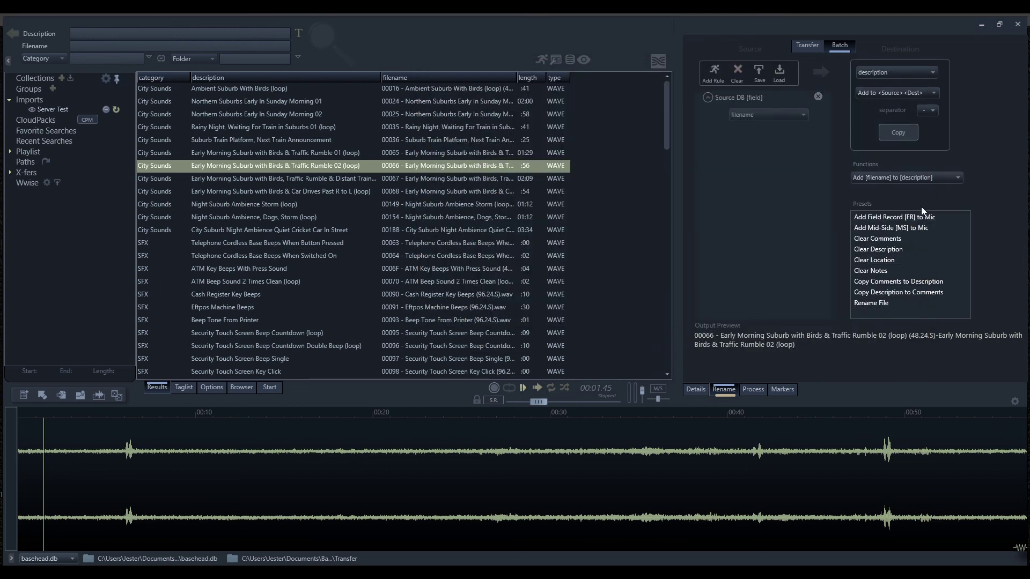
double_click(890, 217)
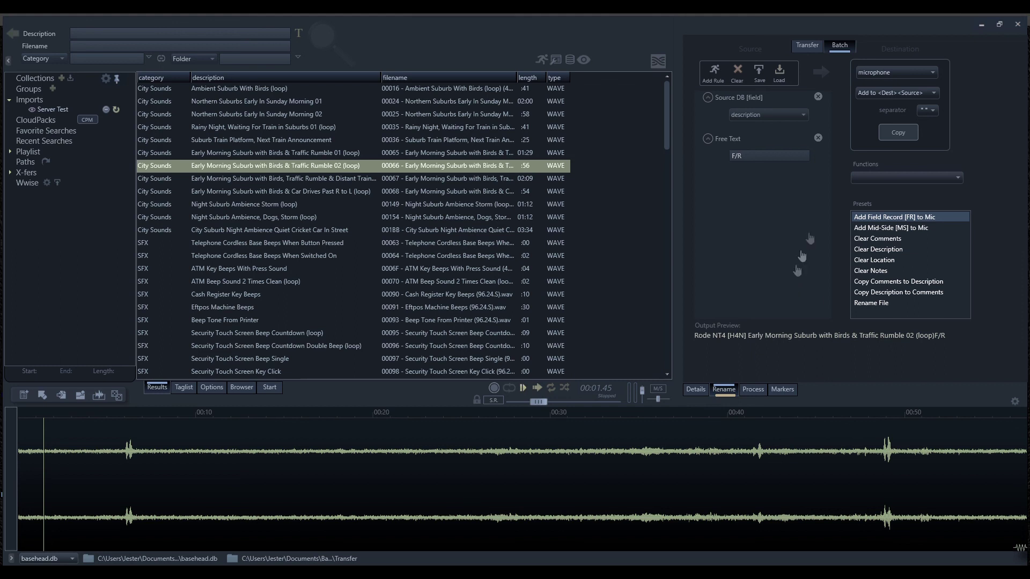
double_click(896, 250)
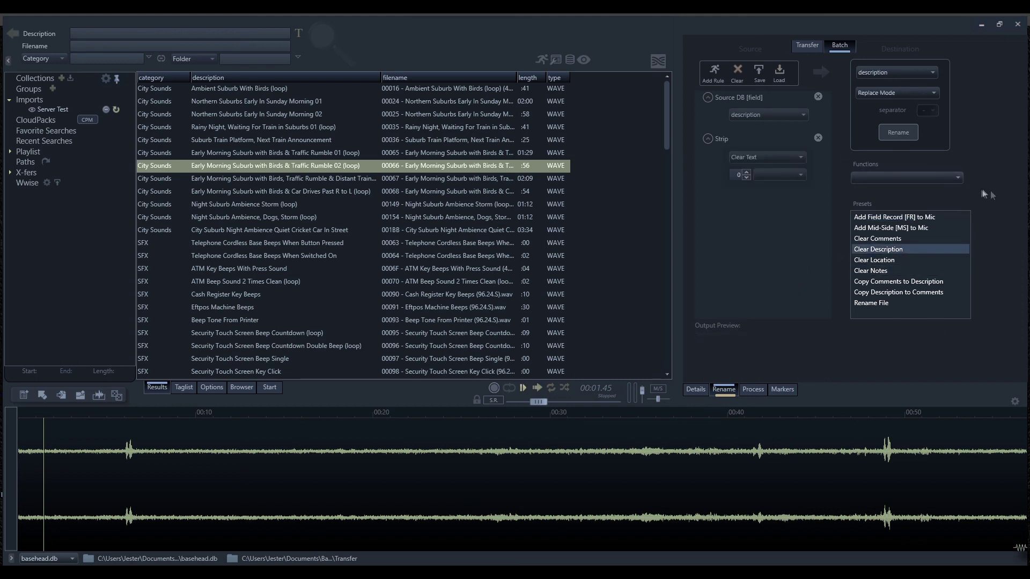